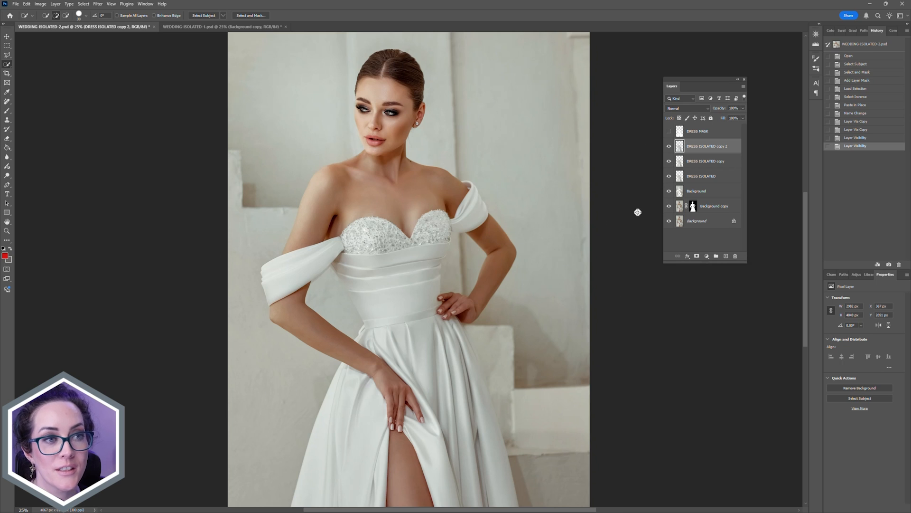
Step: Select the DRESS ISOLATED layer and hide the two DRESS ISOLATED copies above it
left_click(702, 179)
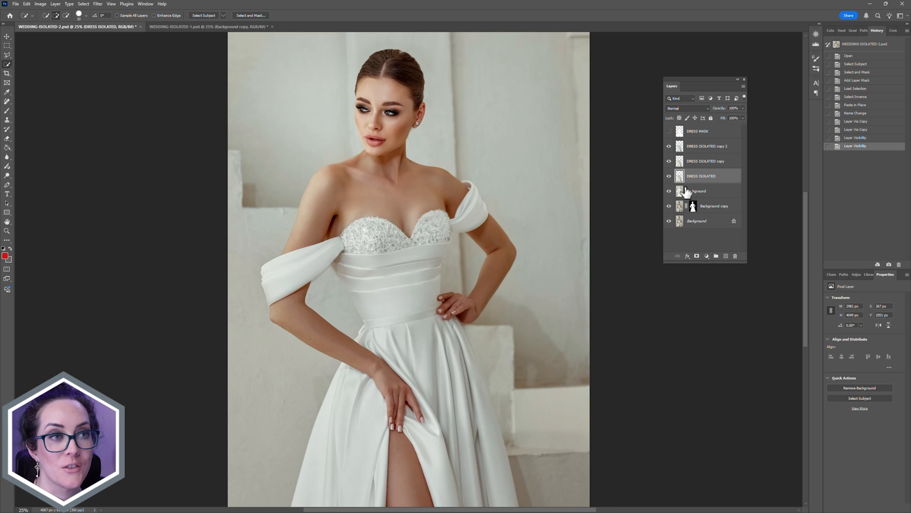
left_click(669, 178, "alt")
left_click(669, 178, "alt")
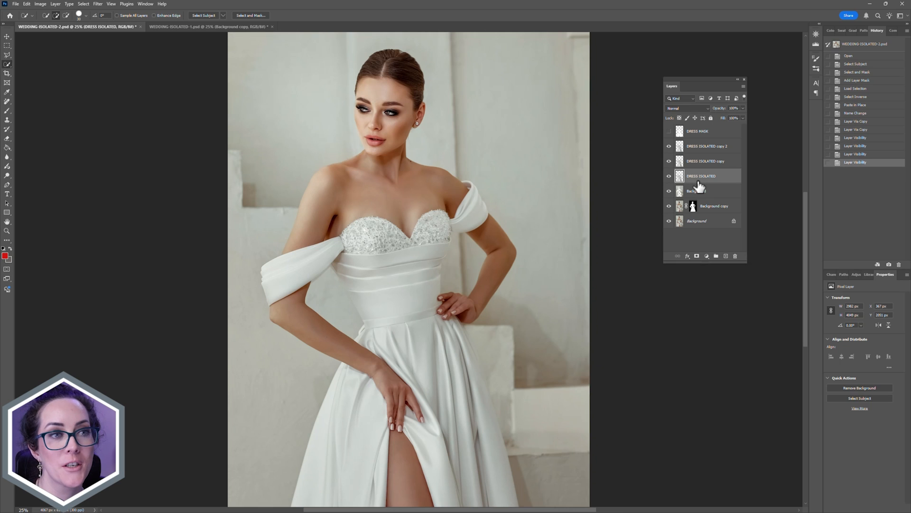
left_click_drag(670, 162, 669, 146)
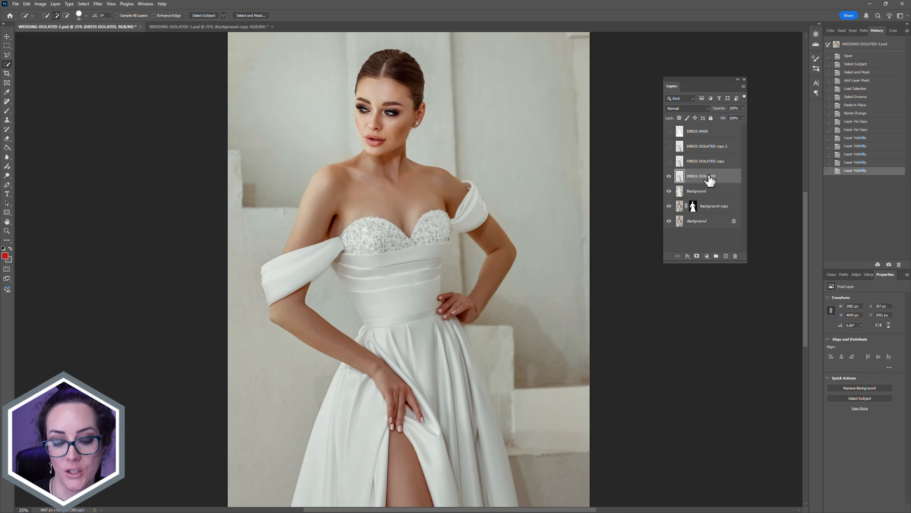
Step: Create a new layer named Color in Multiply mode directly above the DRESS ISOLATED layer
key("ctrl+shift+n")
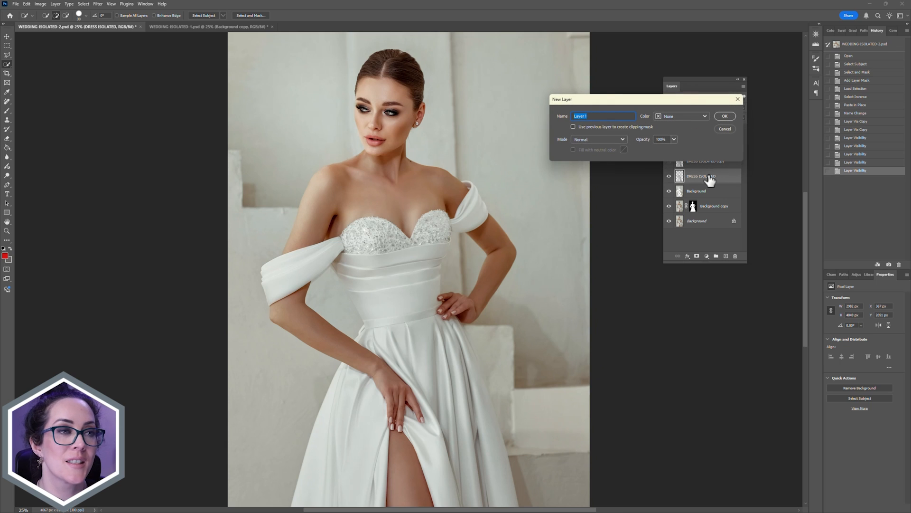
left_click(604, 138)
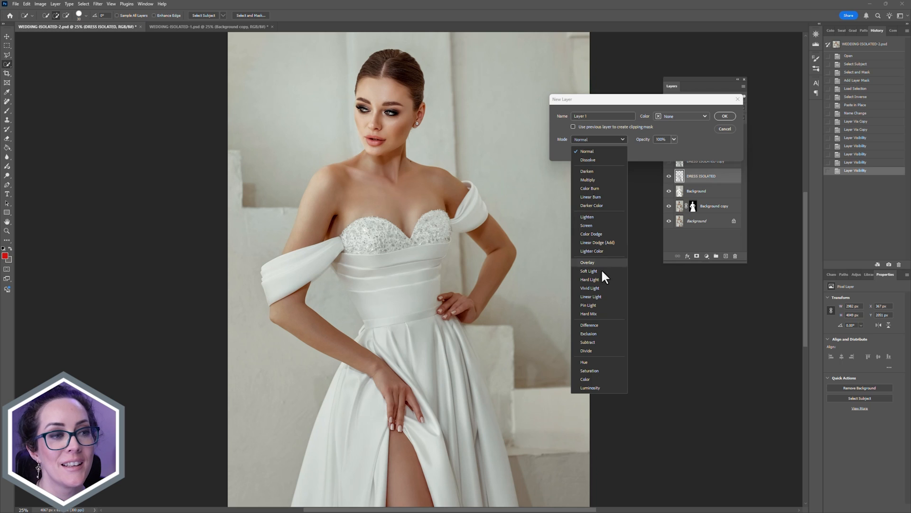
left_click(591, 179)
left_click(603, 116)
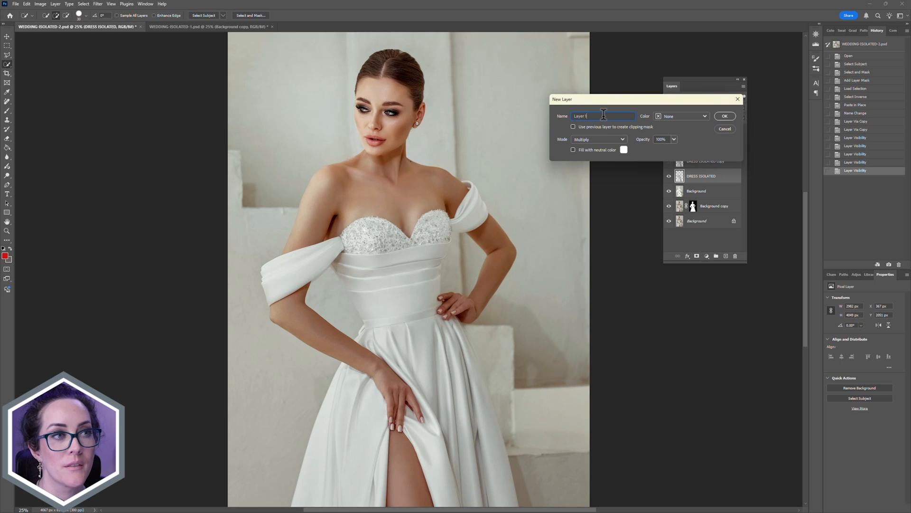
type("Color")
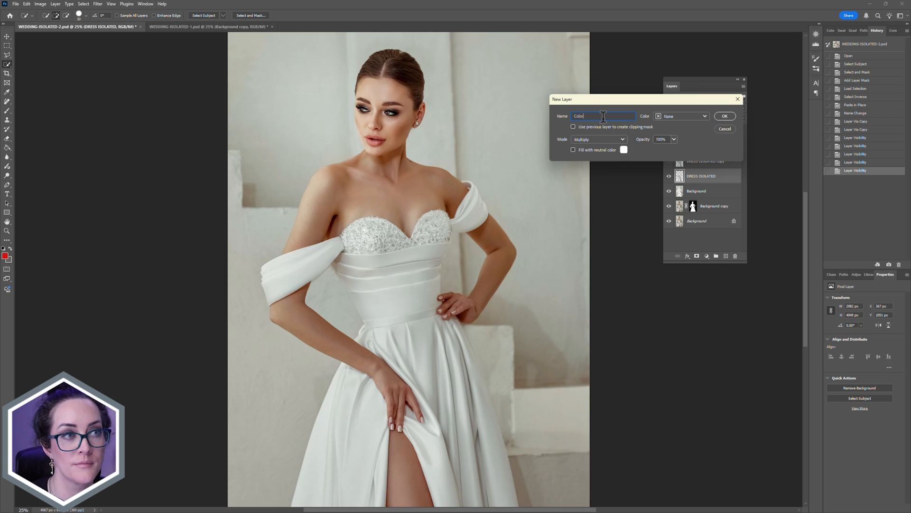
key("Return")
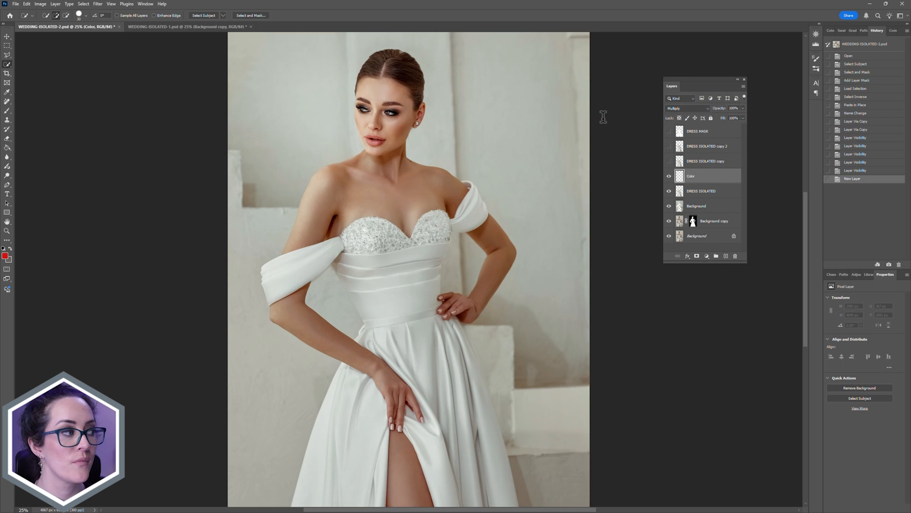
Step: Set the foreground colour to a deep blue and clip the Color layer to DRESS ISOLATED
left_click(6, 256)
left_click(135, 164)
left_click(99, 170)
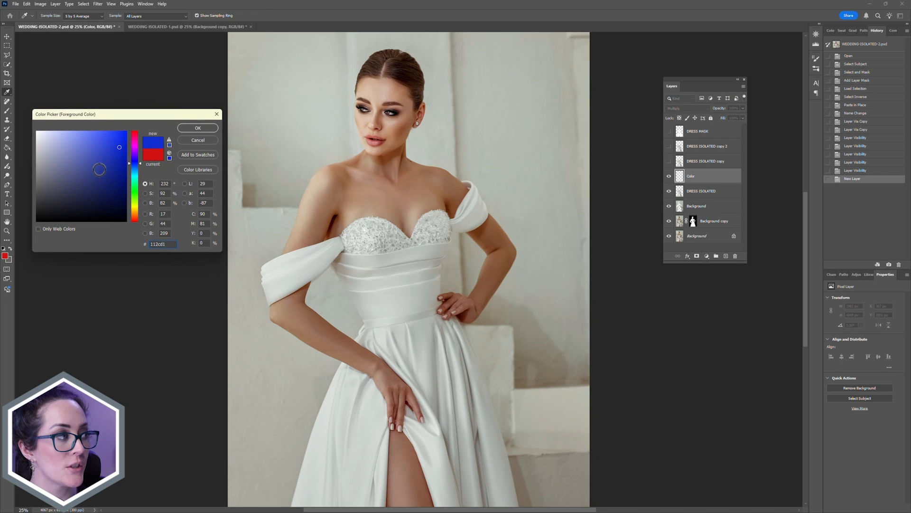
left_click(198, 128)
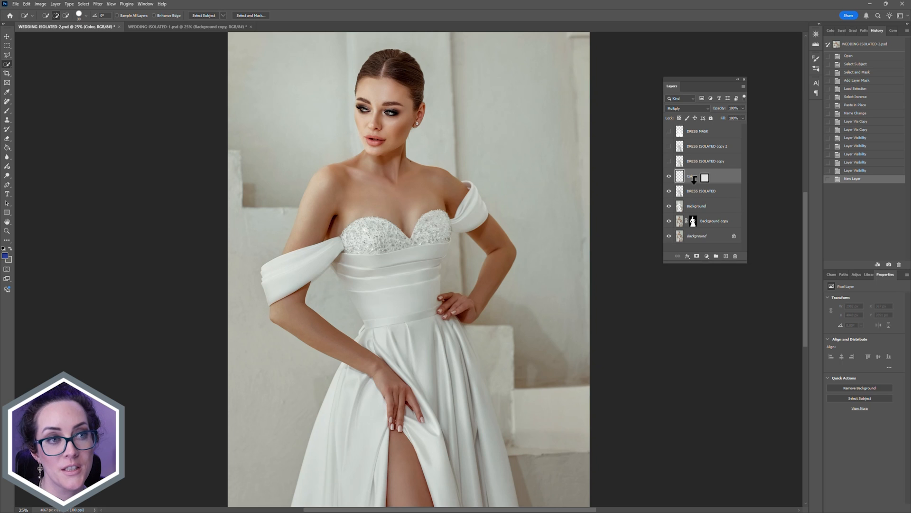
left_click(694, 179, "alt")
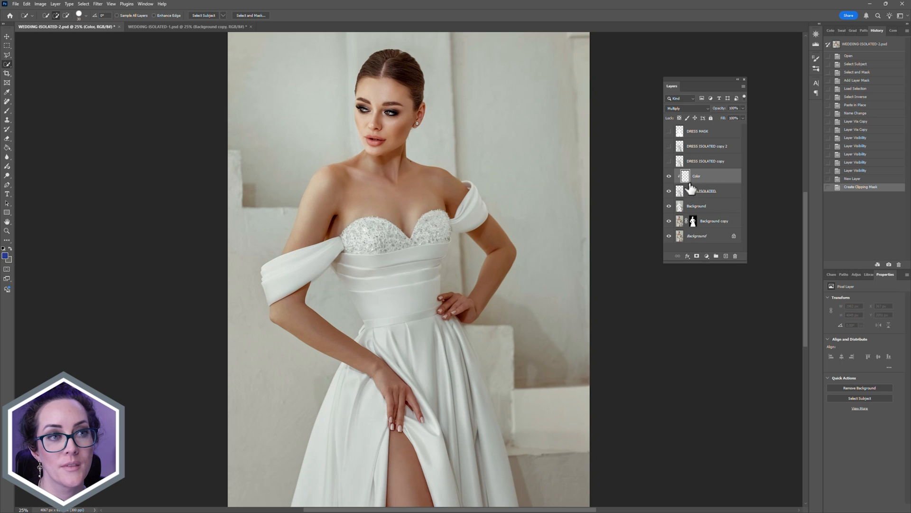
Step: Paint the whole dress blue on the Color layer with a greatly enlarged brush, from the sleeves down to the hem
key("b")
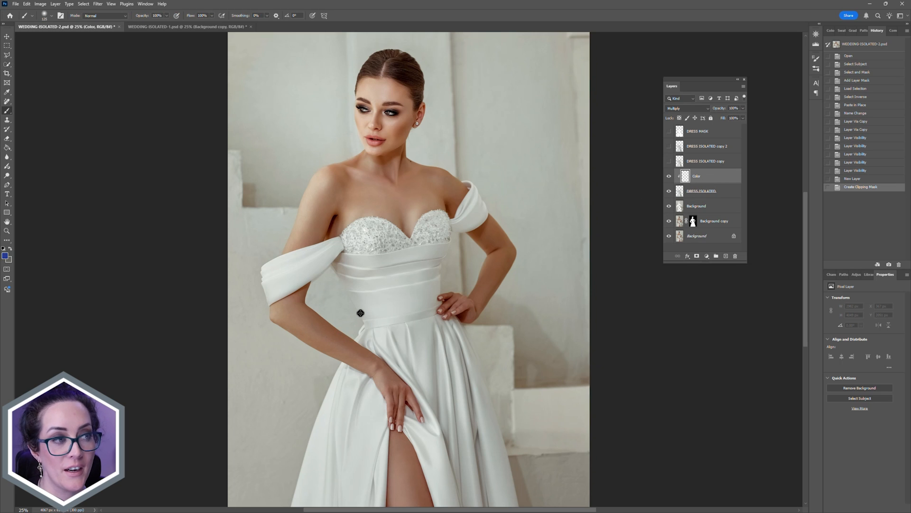
key("bracketright")
key("bracketright")
key("bracketright")
key("bracketright")
key("bracketright")
key("bracketright")
key("bracketright")
key("bracketright")
key("bracketright")
key("bracketright")
key("bracketright")
key("bracketright")
key("bracketright")
key("bracketright")
key("bracketright")
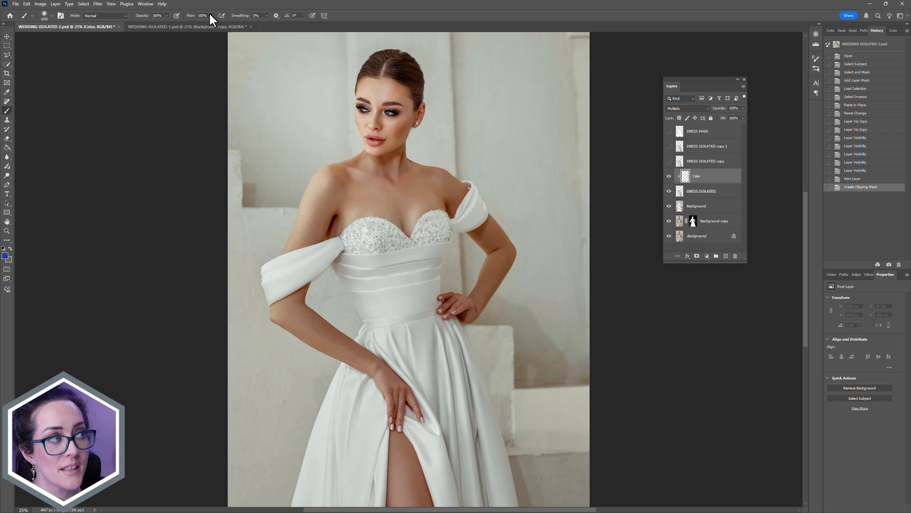
mouse_move(291, 270)
left_mouse_down()
mouse_move(451, 201)
mouse_move(411, 234)
mouse_move(481, 182)
mouse_move(454, 256)
mouse_move(369, 377)
mouse_move(401, 478)
mouse_move(509, 395)
mouse_move(362, 445)
mouse_move(266, 445)
mouse_move(388, 403)
left_mouse_up()
scroll(369, 330, "down", 3)
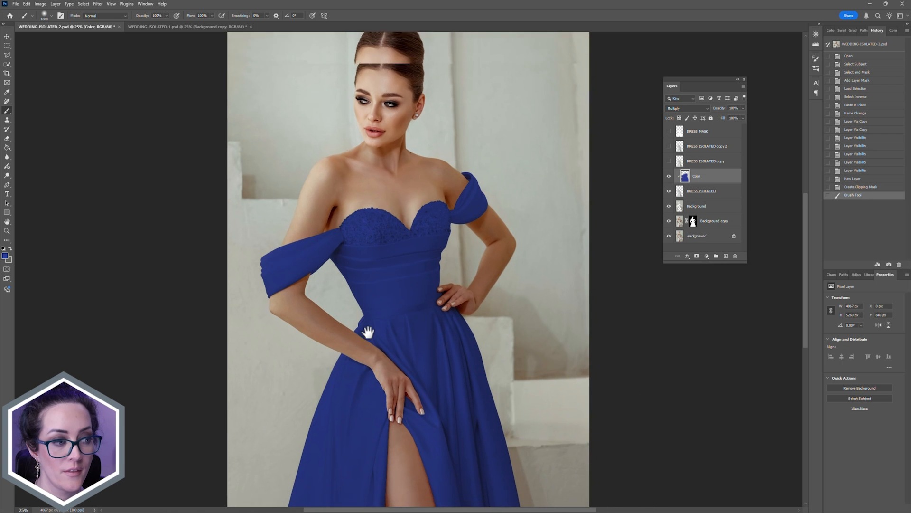
left_click_drag(655, 433, 265, 433)
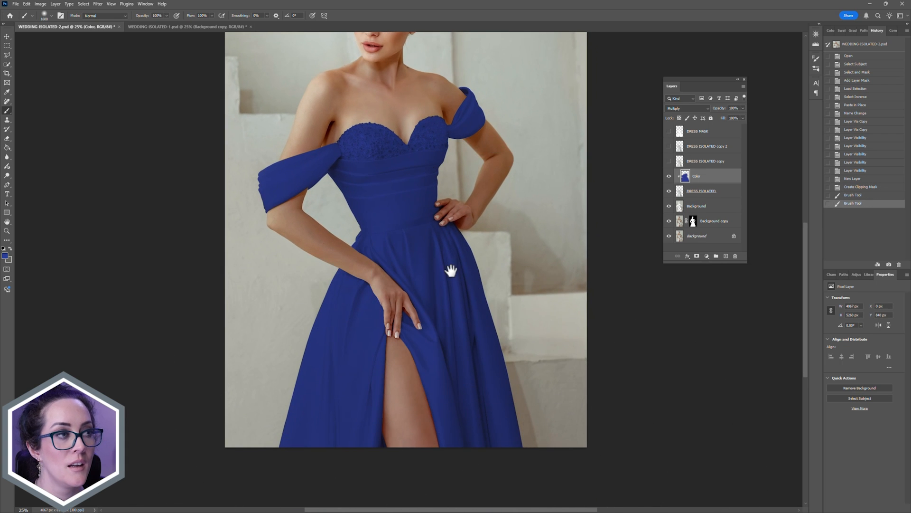
Step: Add a Curves adjustment layer above the Color layer and clip it to the dress
left_click_drag(451, 269, 471, 289)
key("ctrl+plus")
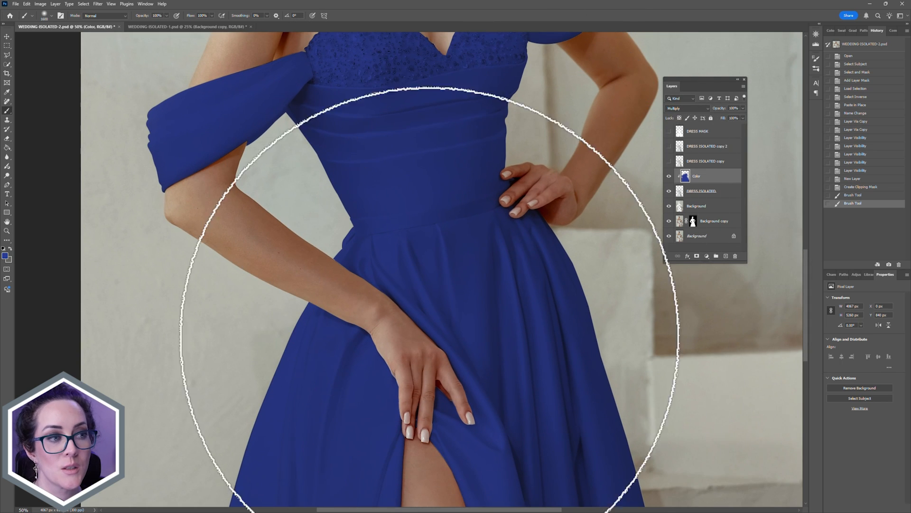
mouse_move(531, 331)
left_mouse_down()
mouse_move(521, 273)
mouse_move(545, 379)
left_mouse_up()
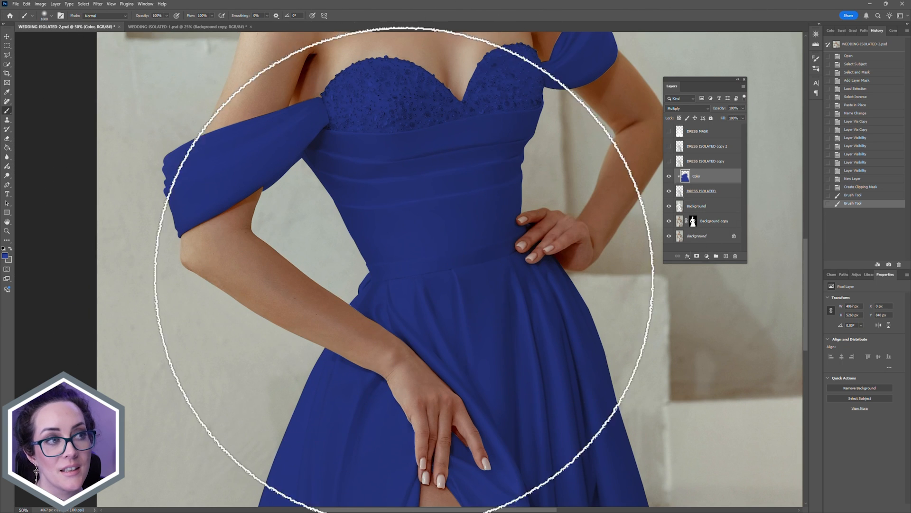
key("ctrl+minus")
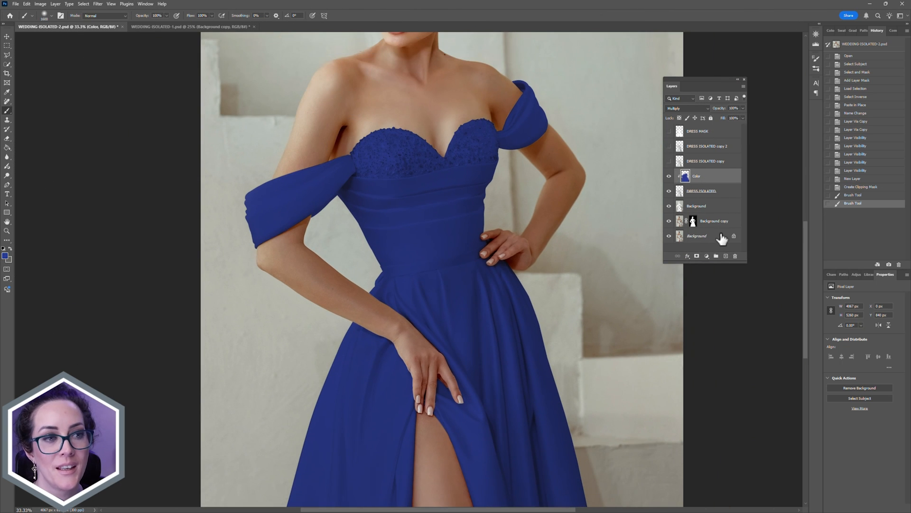
left_click(707, 257)
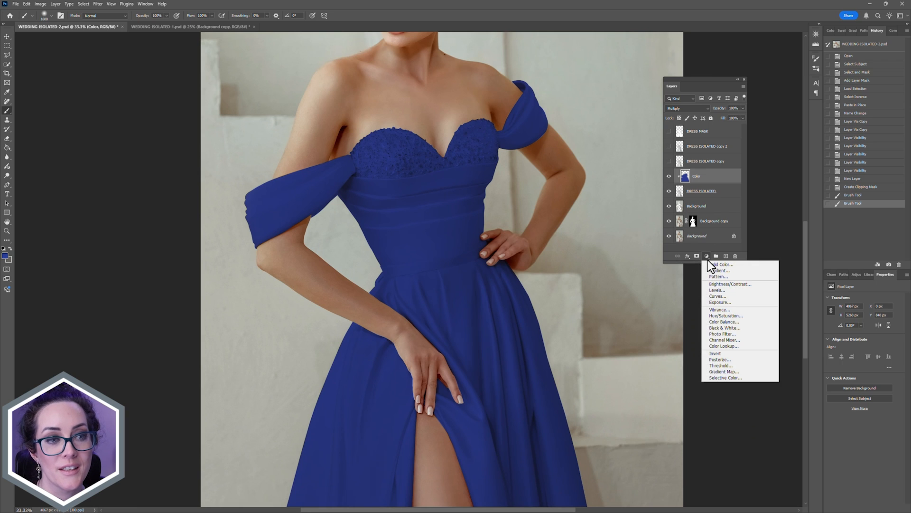
left_click(718, 296)
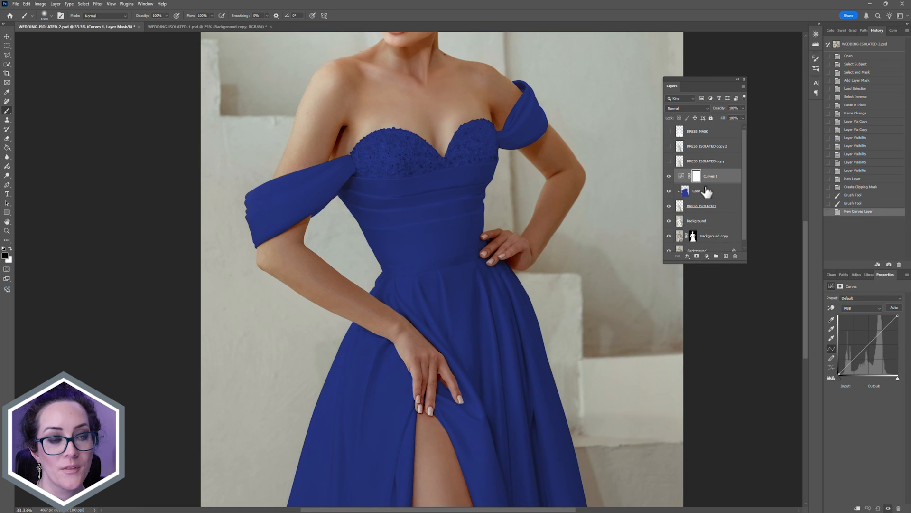
left_click(683, 189, "alt")
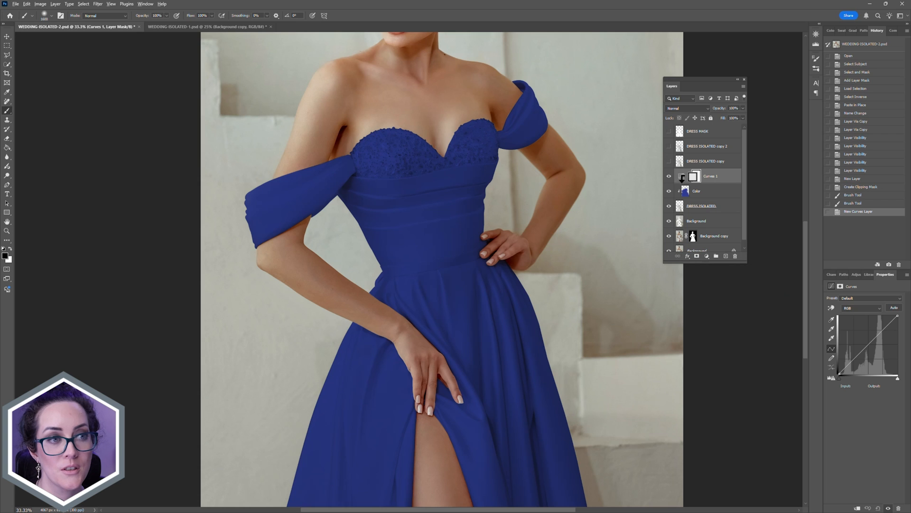
Step: Shape the RGB curve into an S, lowering the shadow point to an output of about 60 and raising the highlight point to about 213
left_click(880, 331)
left_click_drag(859, 355, 861, 361)
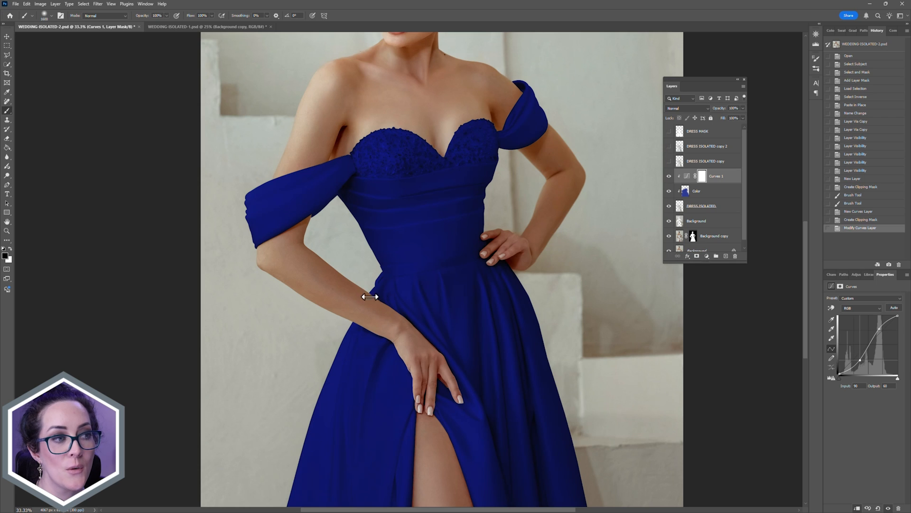
left_click(879, 328)
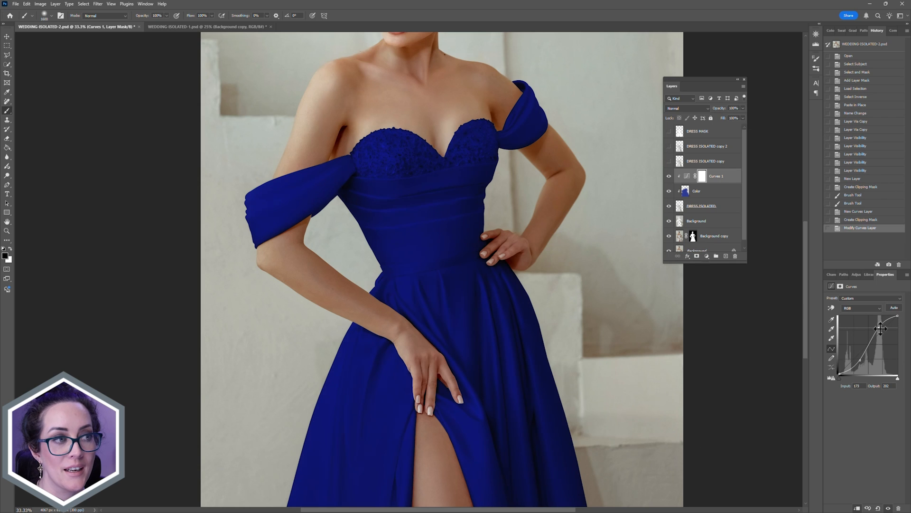
left_click_drag(880, 328, 878, 324)
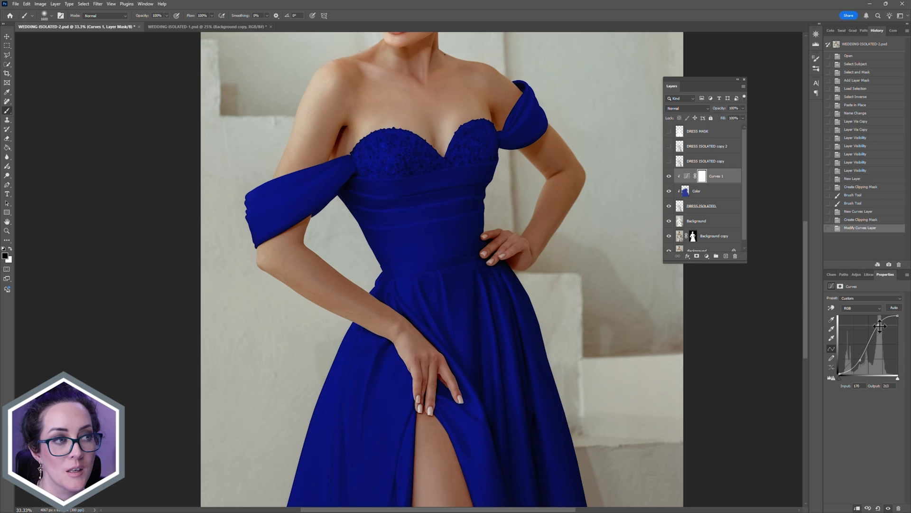
Step: Add a Hue/Saturation adjustment layer above the Curves layer and clip it to the dress
left_click_drag(521, 318, 462, 326)
left_click_drag(433, 269, 475, 342)
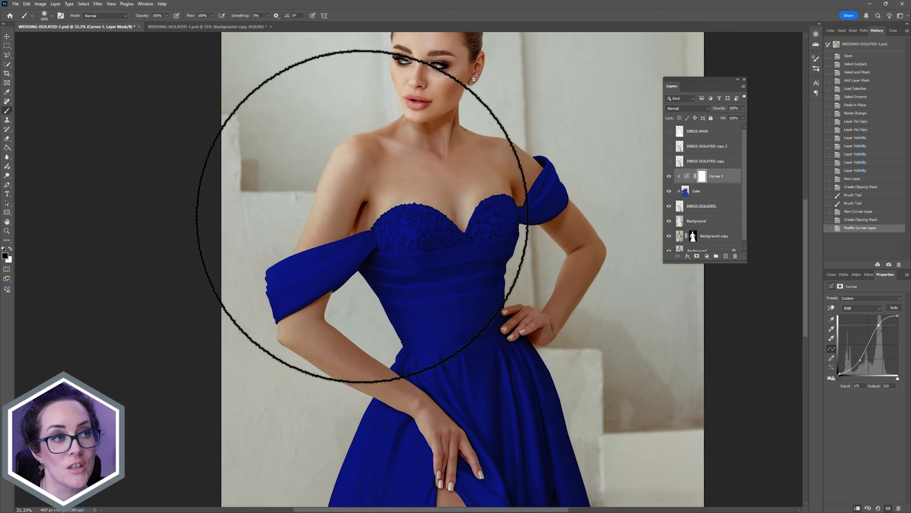
left_click(706, 255)
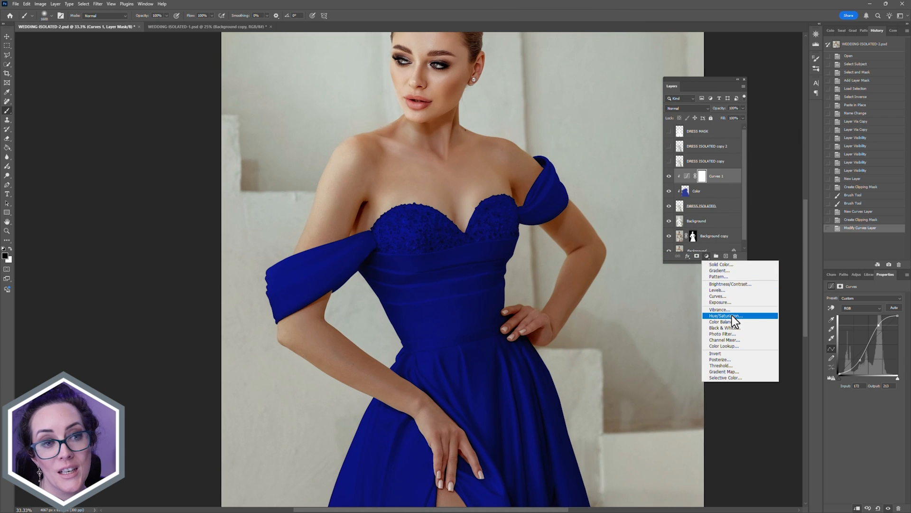
left_click(732, 315)
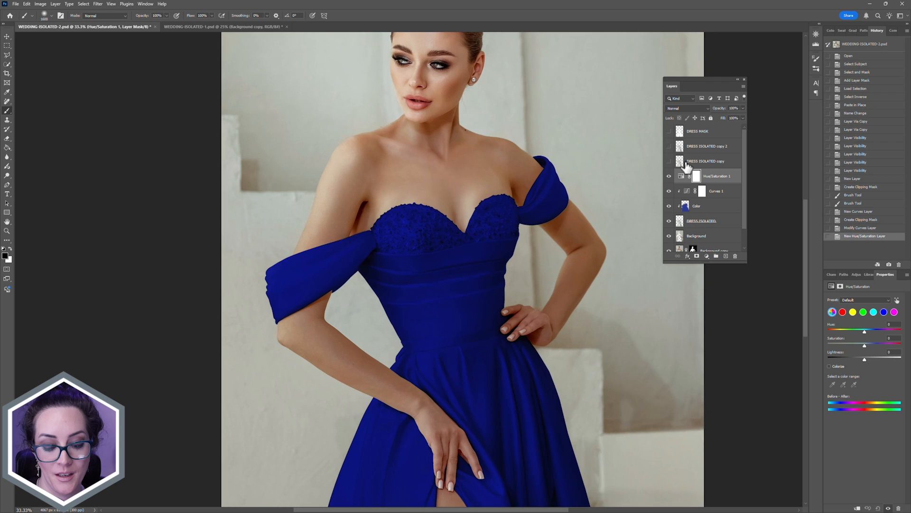
left_click(682, 182, "alt")
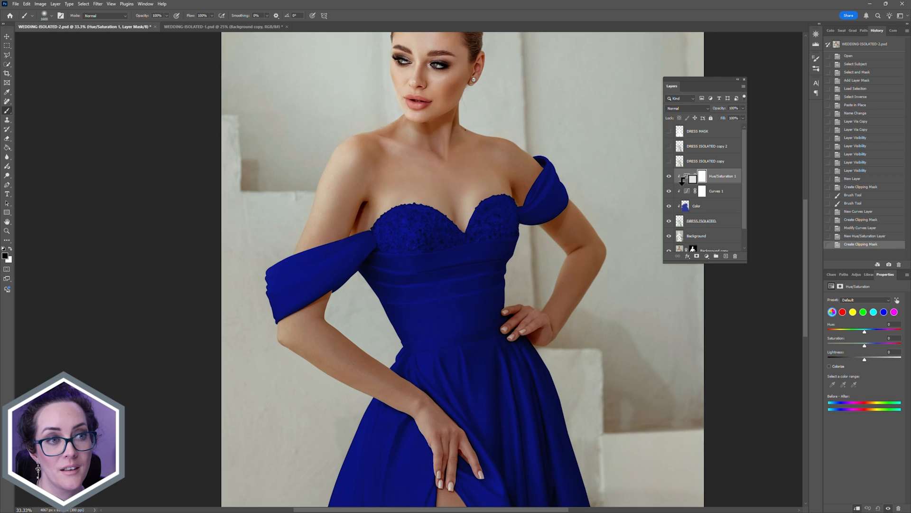
Step: Reduce the dress's saturation to -40 in the Hue/Saturation adjustment, keeping lightness at 0
left_click(853, 344)
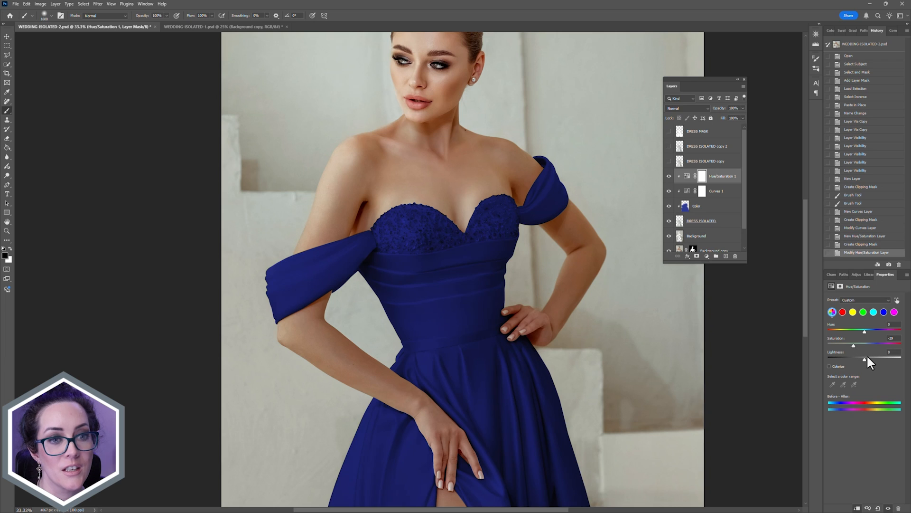
left_click(867, 355)
left_click_drag(867, 355, 864, 356)
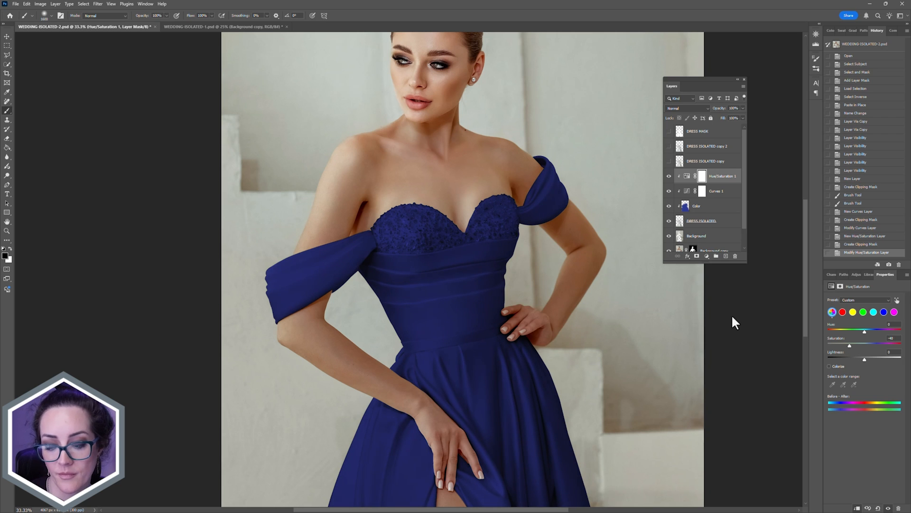
Step: Group the Hue/Saturation, Curves, Color and DRESS ISOLATED layers and name the group "The Old Ways"
key("ctrl+minus")
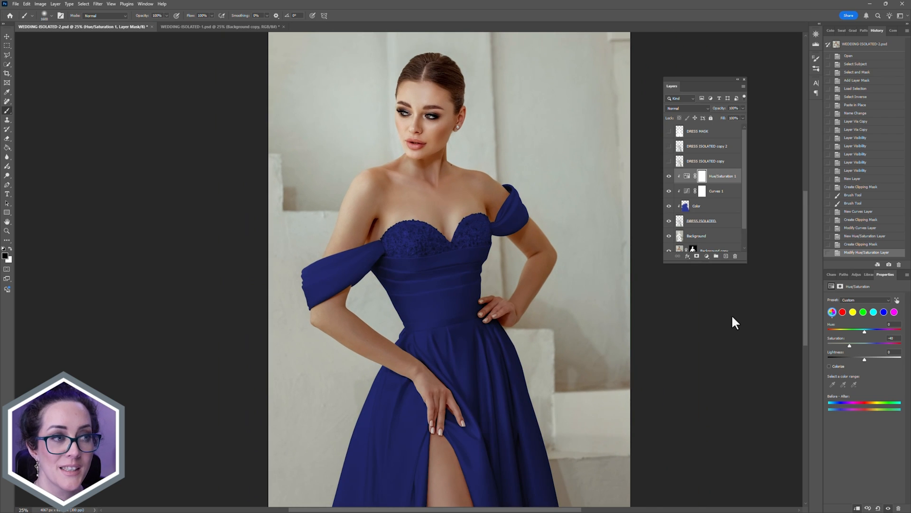
left_click_drag(545, 394, 539, 357)
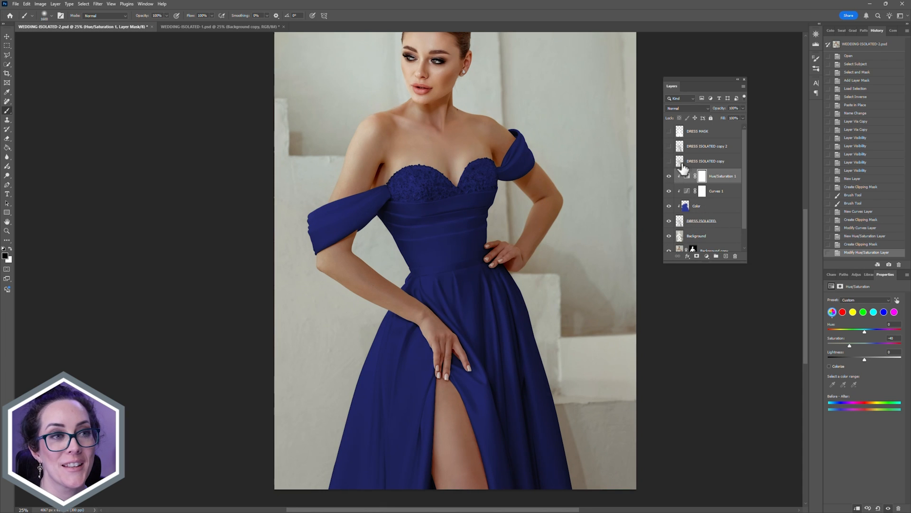
left_click(722, 225, "shift")
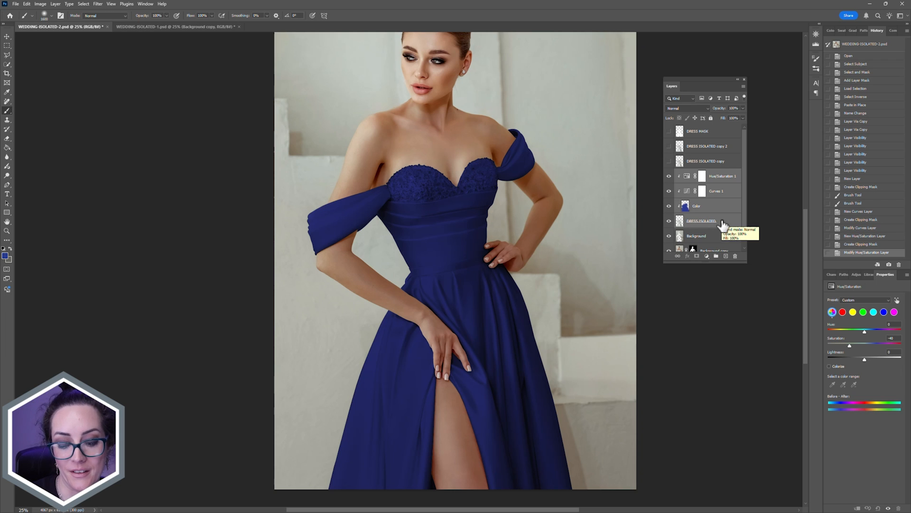
key("ctrl+g")
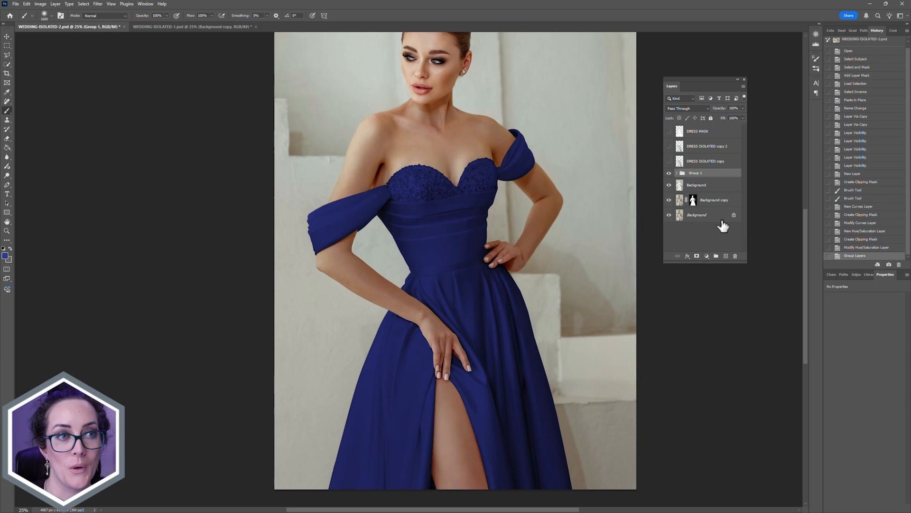
double_click(697, 173)
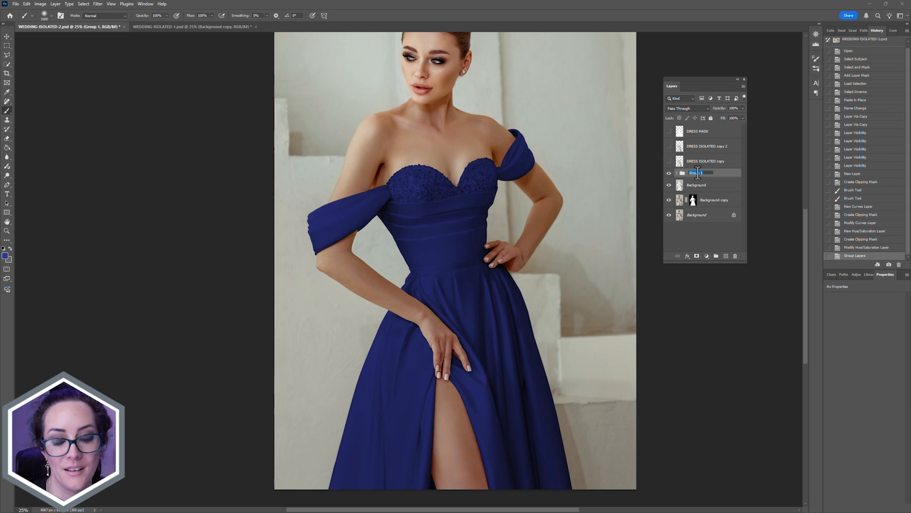
type("The Old Ways")
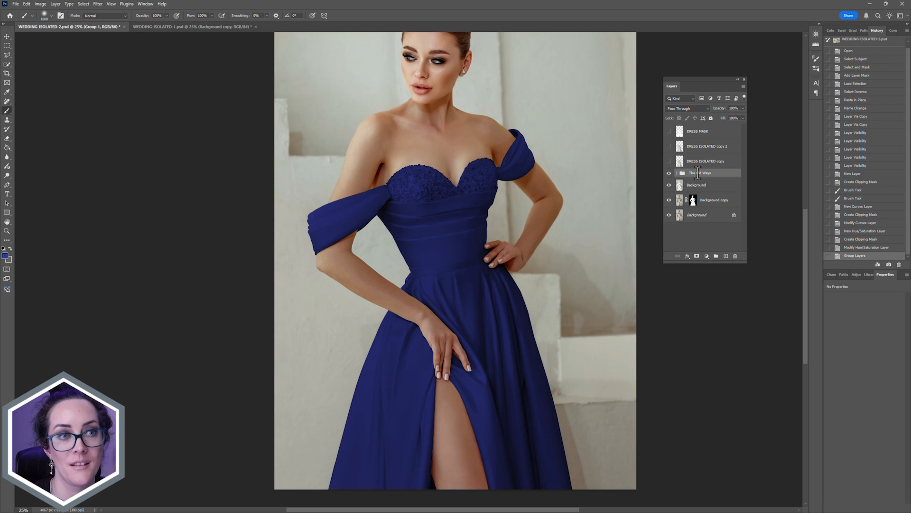
key("Return")
Step: Make the DRESS ISOLATED copy layer visible and convert it to a Smart Object
left_click(712, 161)
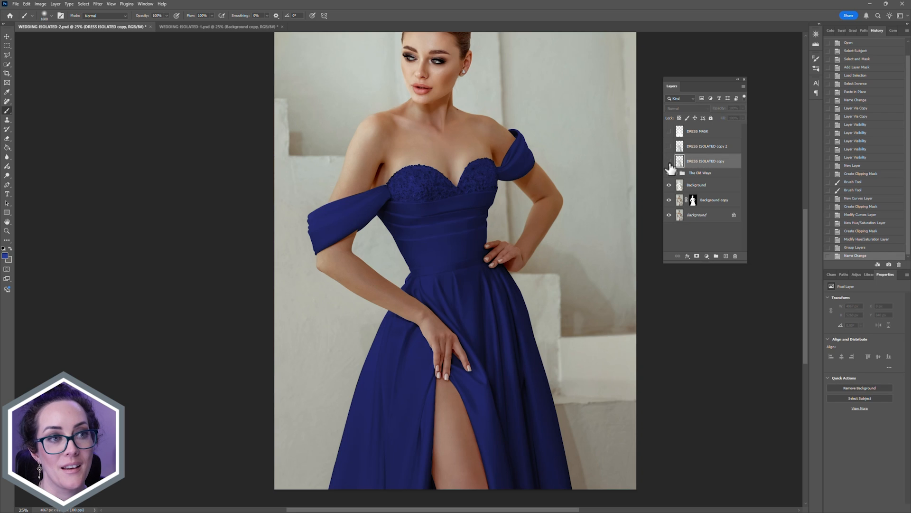
left_click(669, 161)
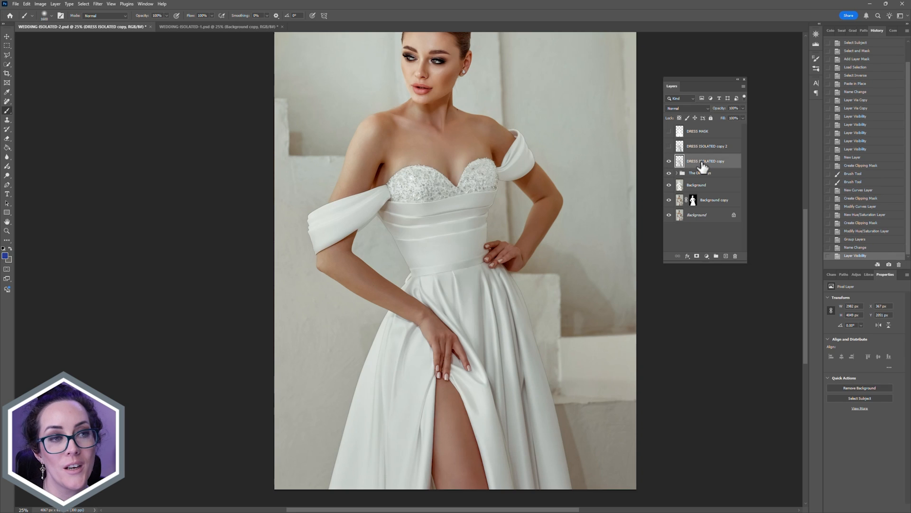
right_click(702, 161)
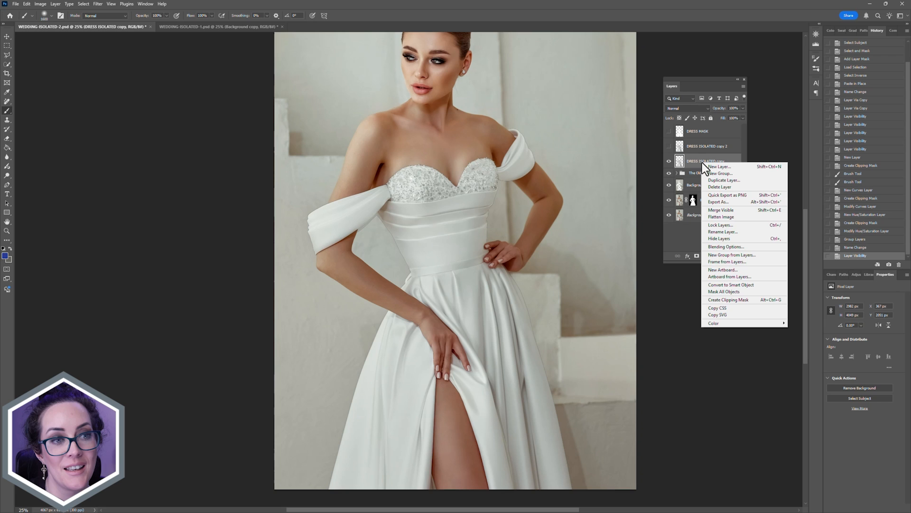
left_click(743, 286)
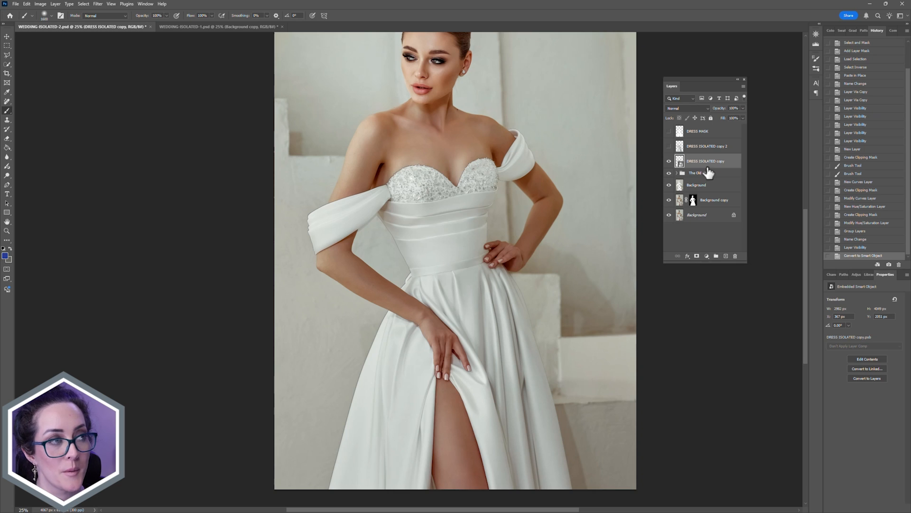
Step: Open the dress Smart Object in the Boris FX Optics filter without applying the previous filters or masks
left_click(99, 4)
mouse_move(146, 147)
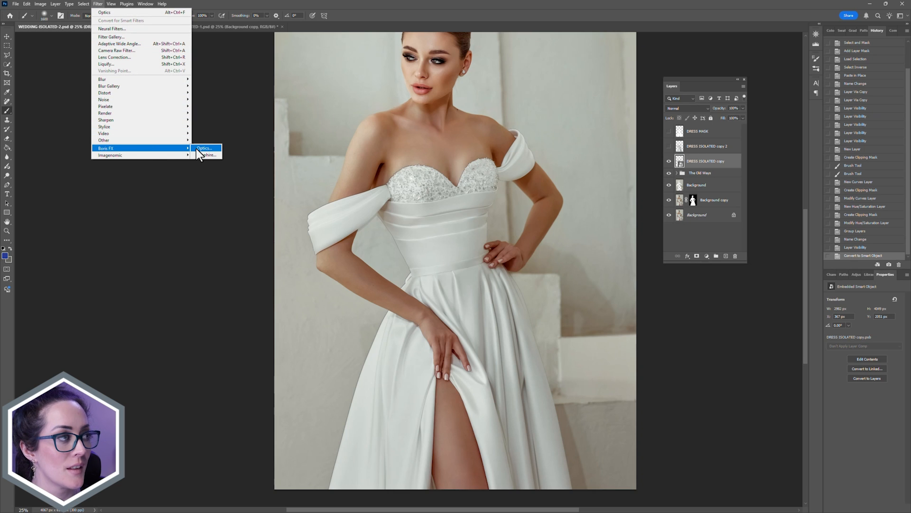
left_click(200, 148)
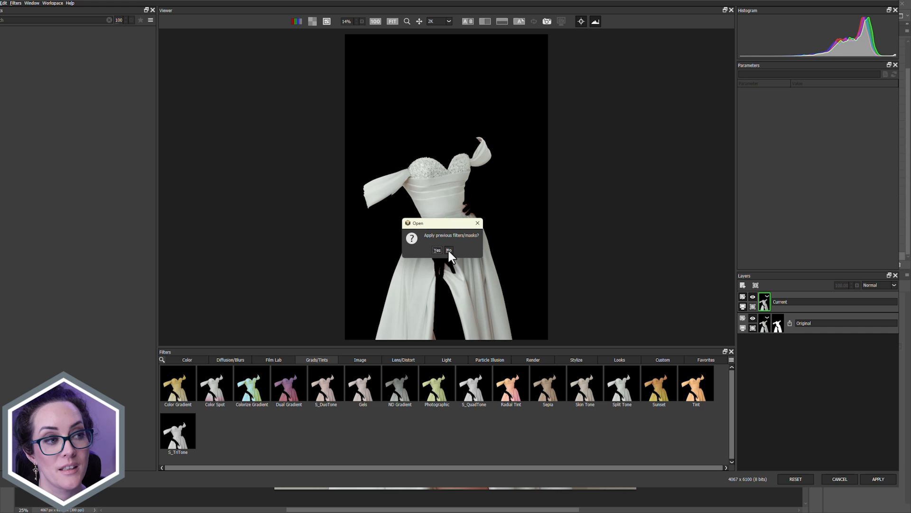
left_click(449, 250)
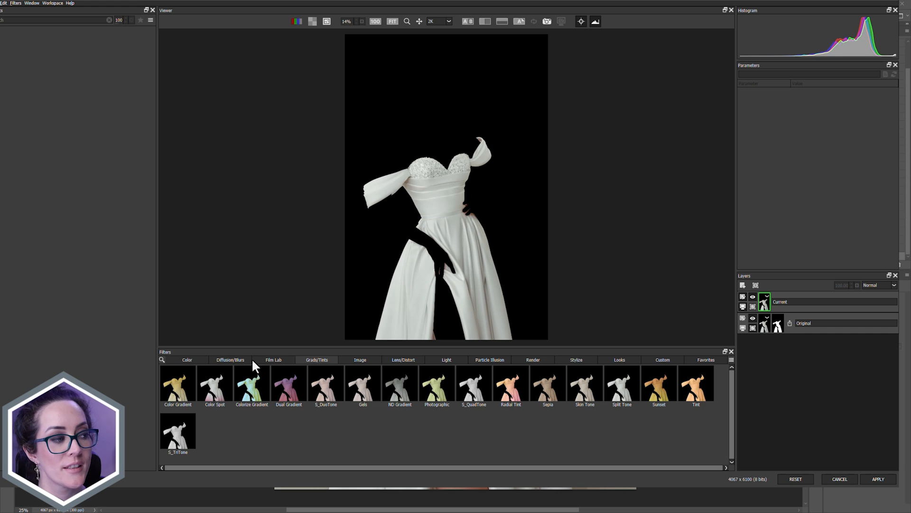
Step: Switch the workspace layout to Default and back to Advanced, and view the list of available windows
left_click(187, 360)
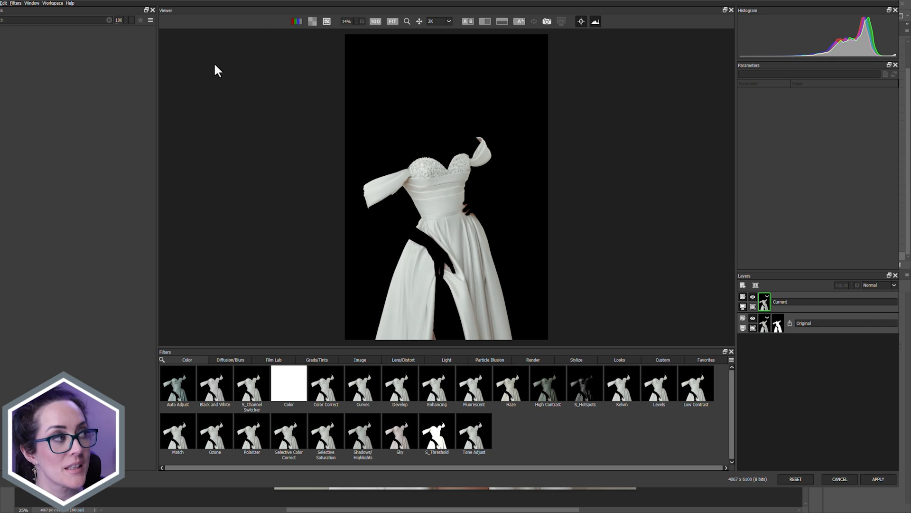
left_click(49, 3)
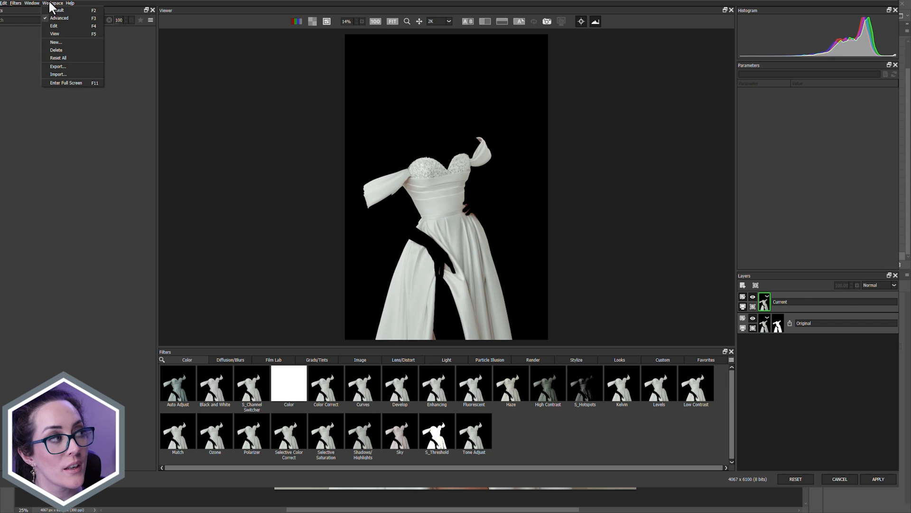
left_click(56, 11)
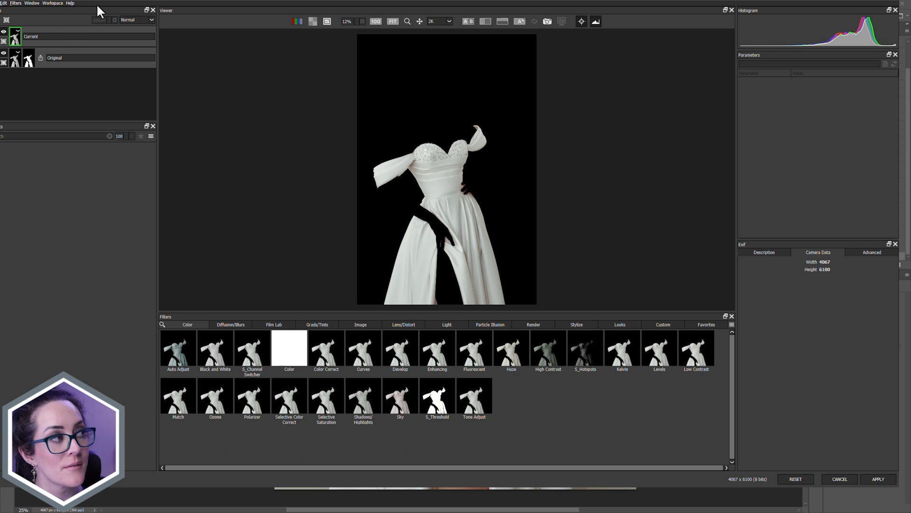
left_click(58, 4)
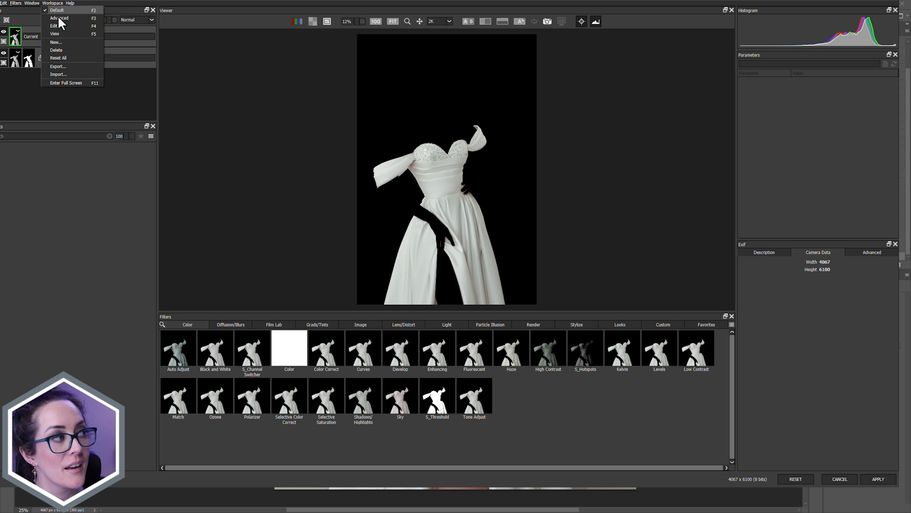
left_click(58, 16)
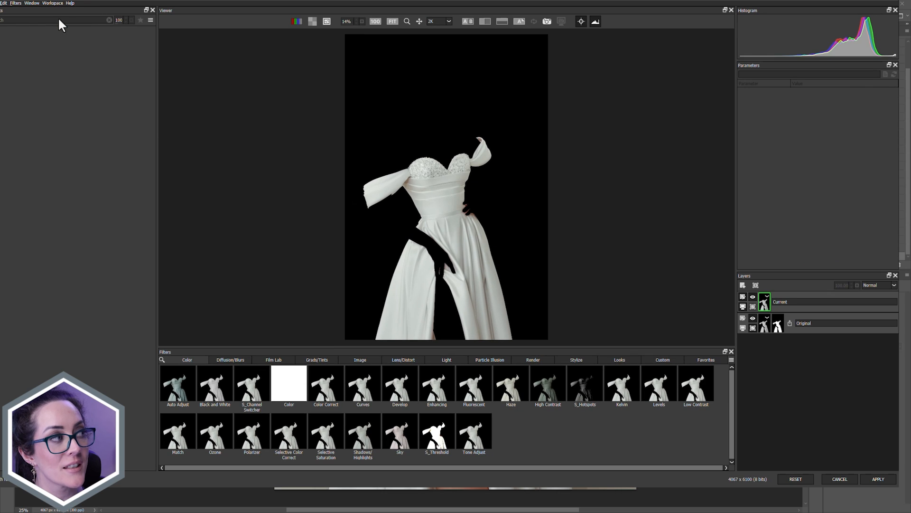
left_click(30, 3)
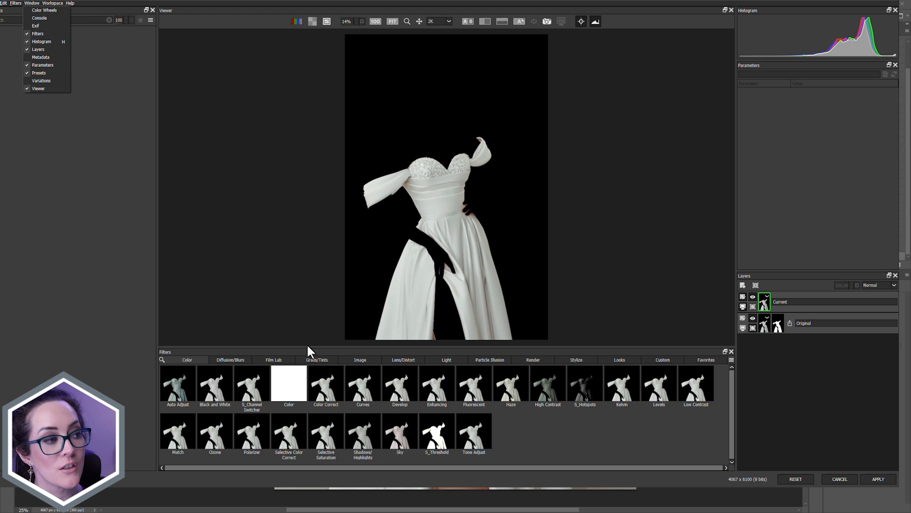
Step: Apply the High Contrast filter from the Color category to the dress and add a new layer above it
left_click(197, 361)
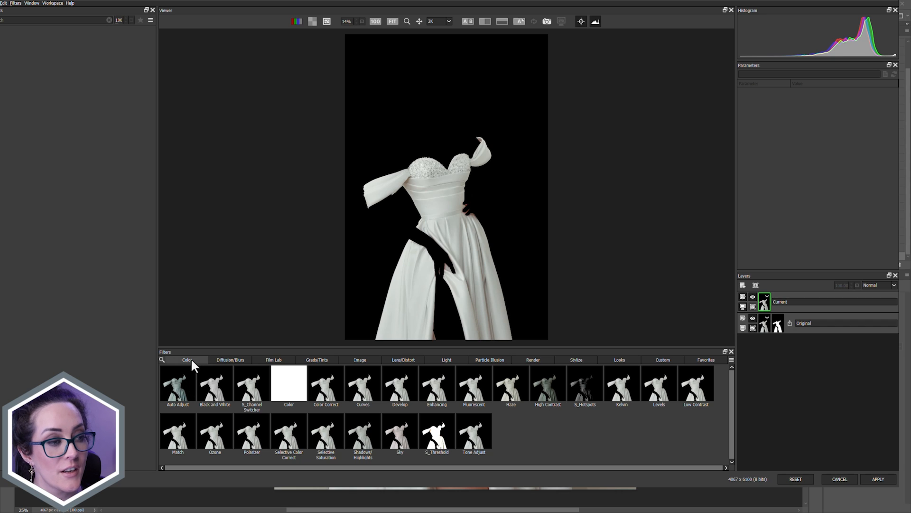
left_click(546, 382)
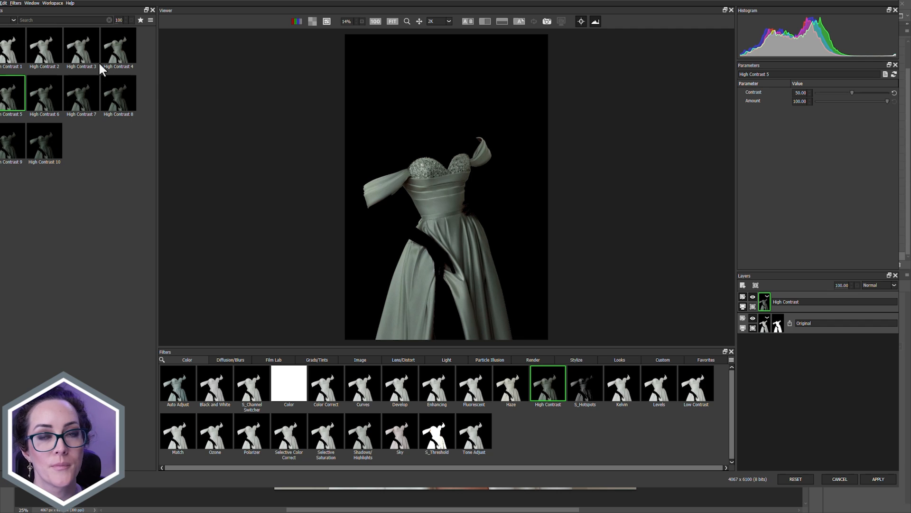
left_click(743, 285)
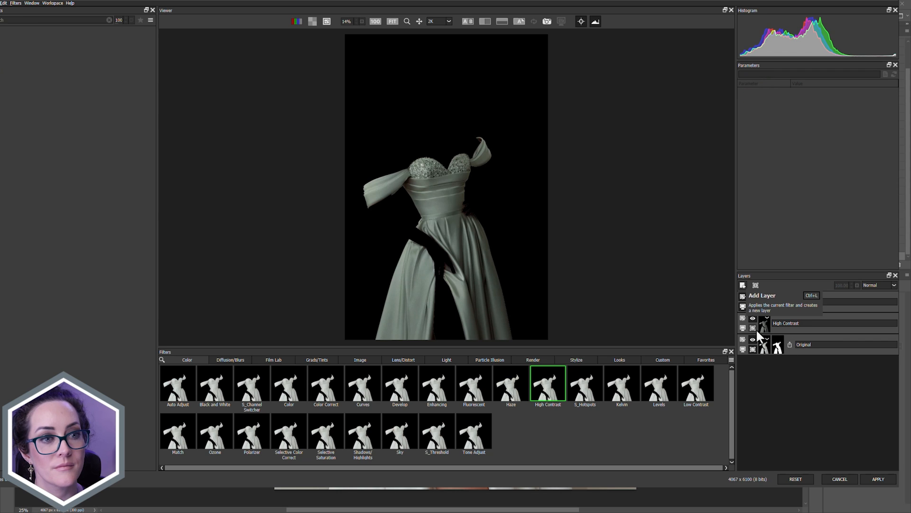
Step: Apply the Photographic tint preset 47A Light Blue, with Preserve Highlights at 100 and exposure compensation at 18.18
left_click(317, 362)
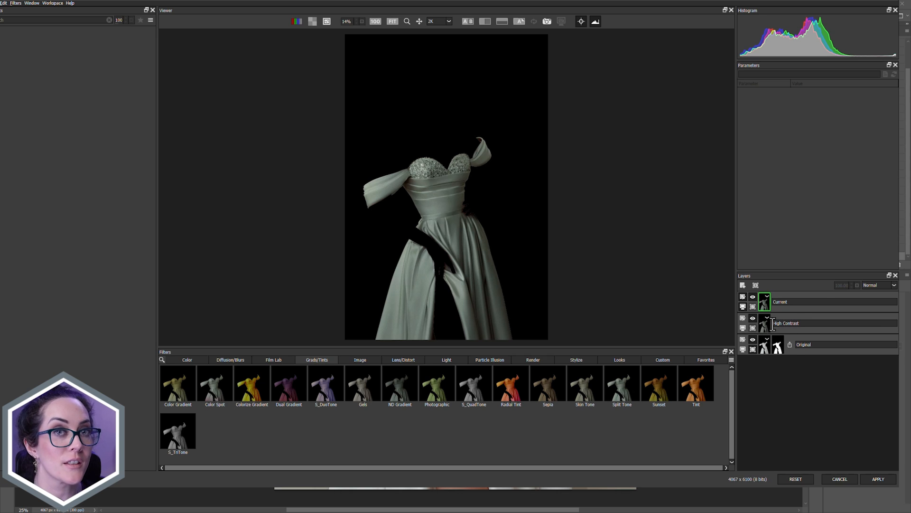
left_click(437, 386)
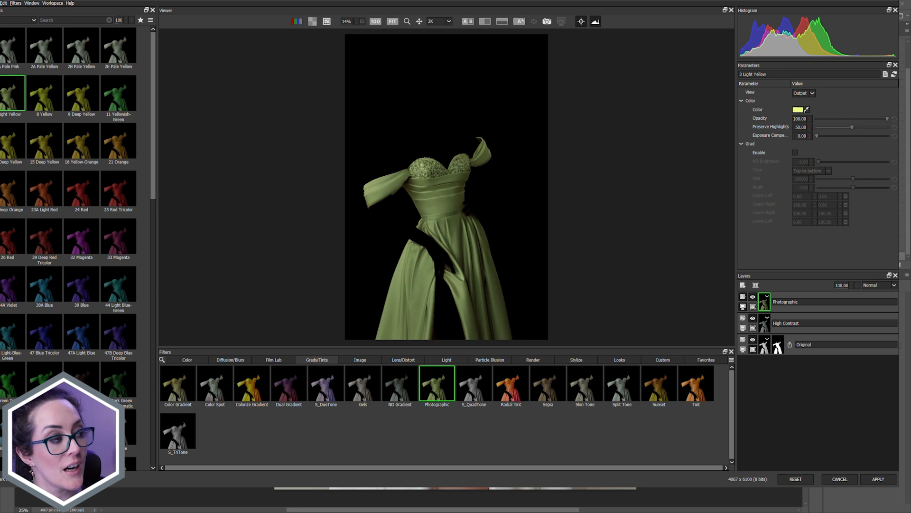
left_click(87, 332)
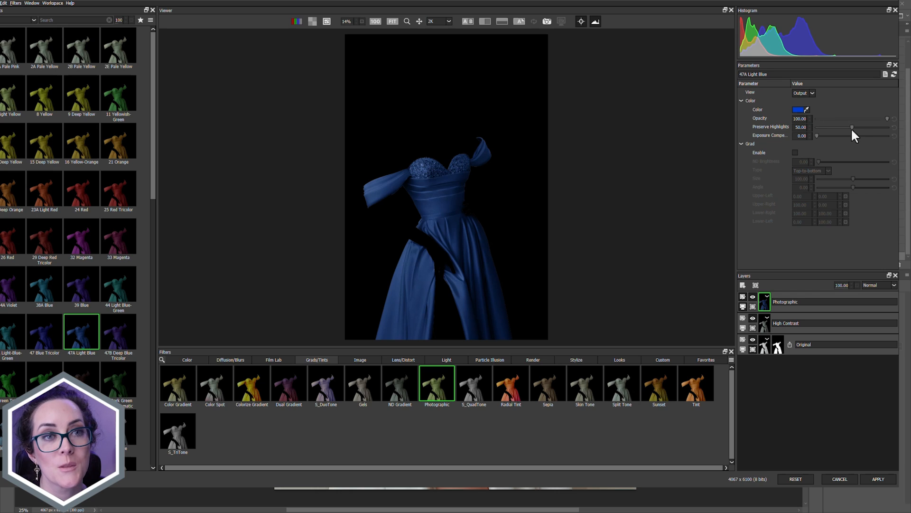
left_click_drag(853, 130, 882, 131)
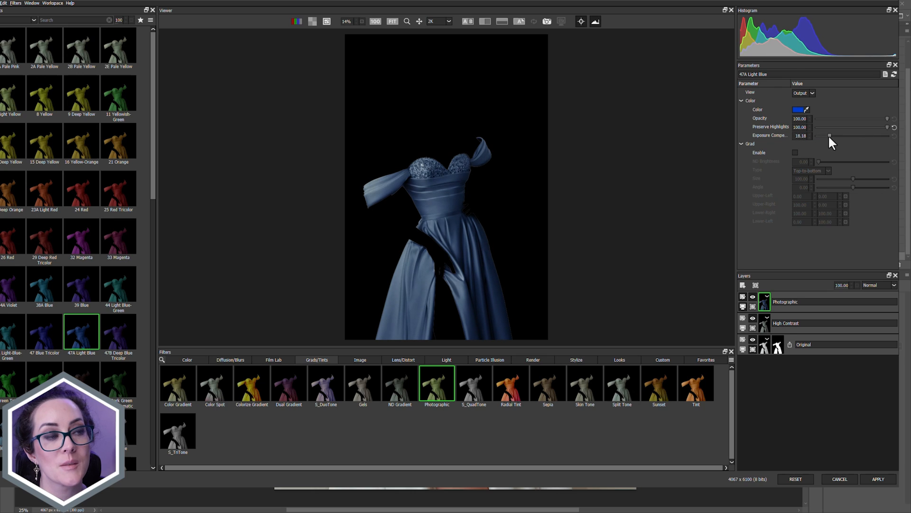
left_click_drag(827, 136, 829, 136)
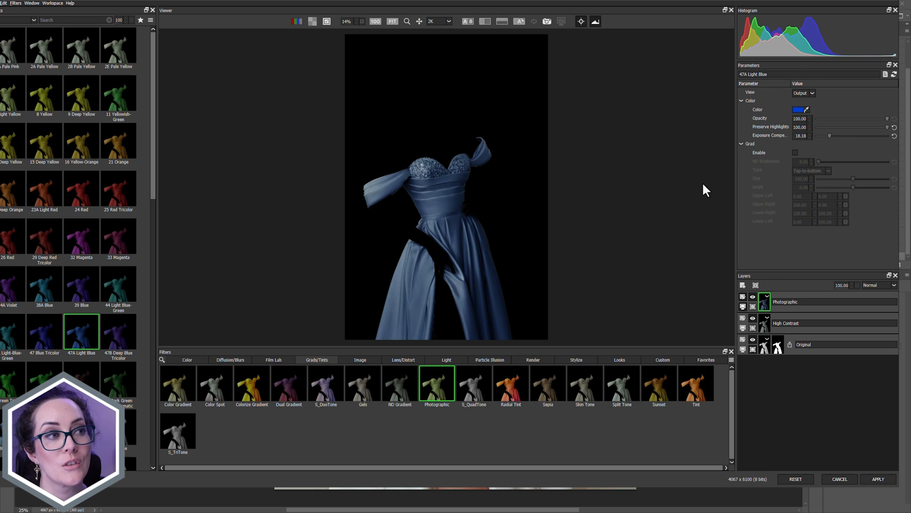
Step: Change the Photographic tint's colour to a darker, slightly less saturated blue, #14399e
left_click(799, 109)
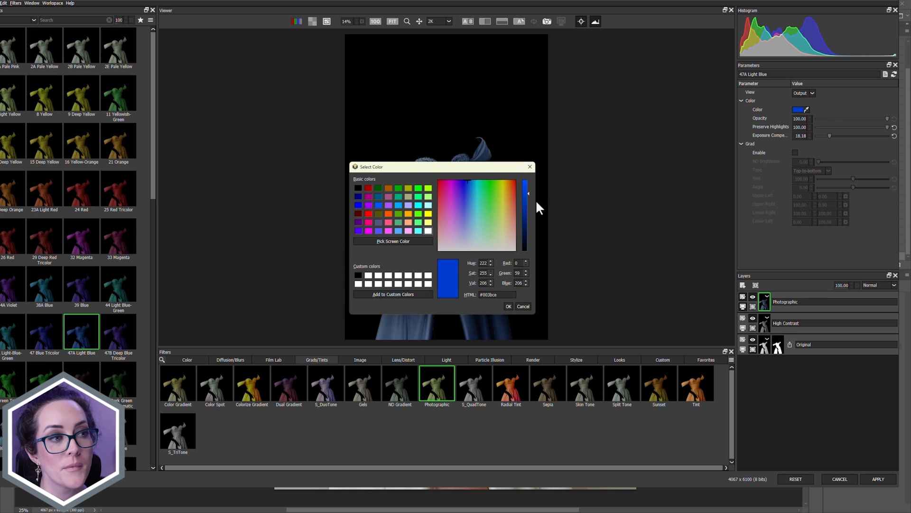
left_click_drag(529, 198, 528, 206)
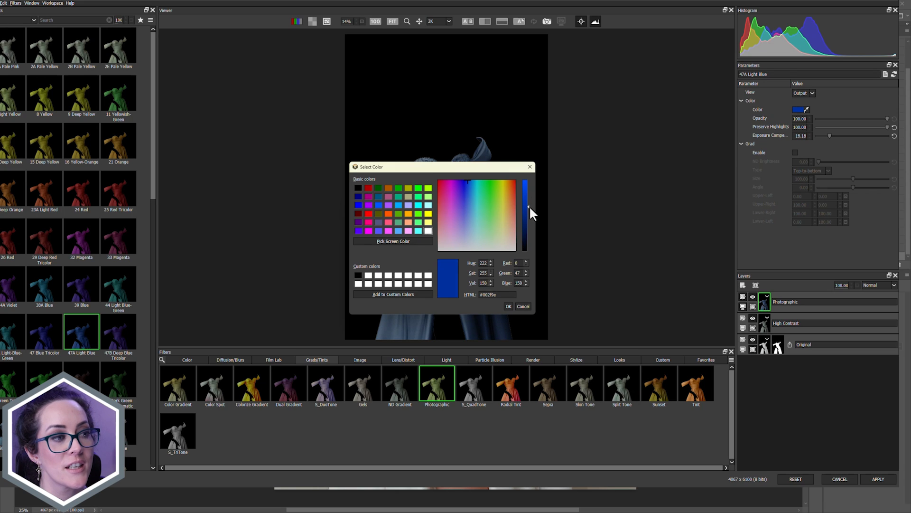
left_click_drag(467, 182, 468, 189)
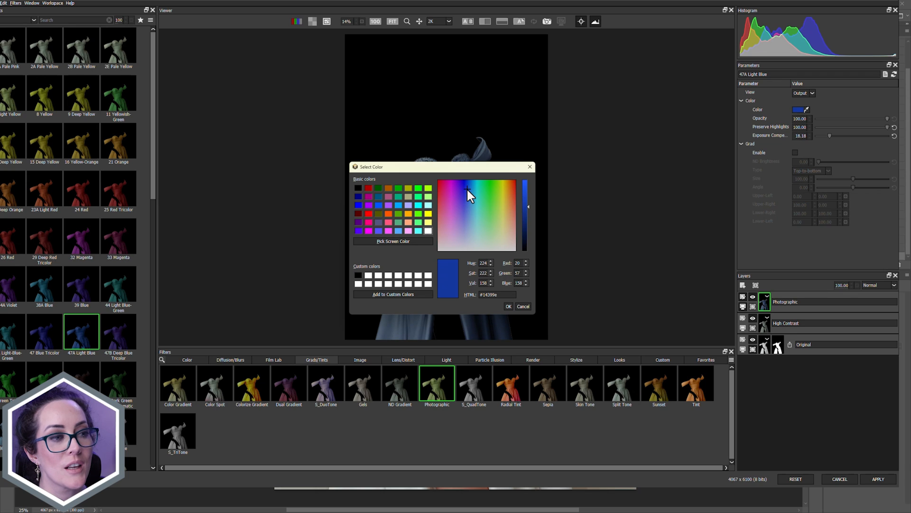
left_click(509, 307)
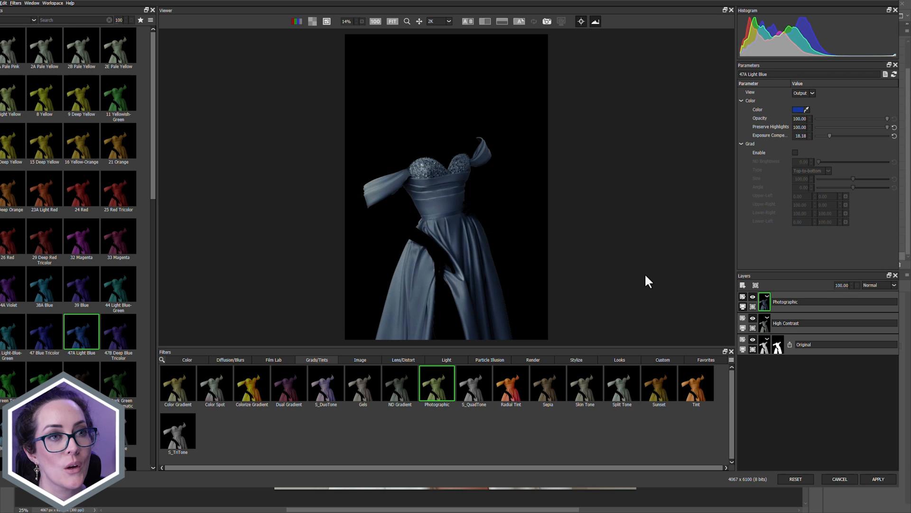
Step: Add a new layer above Photographic and apply the Gels tint preset L140 Summer Blue to it
left_click(744, 286)
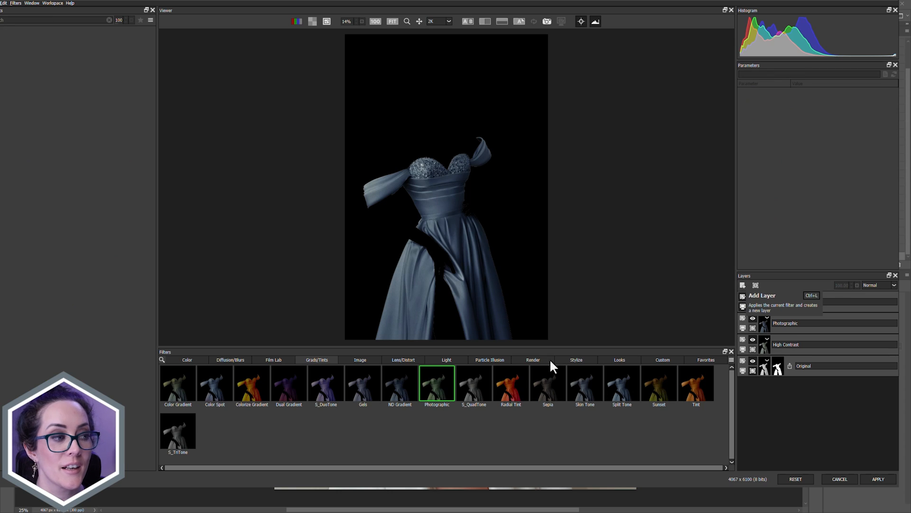
left_click(371, 386)
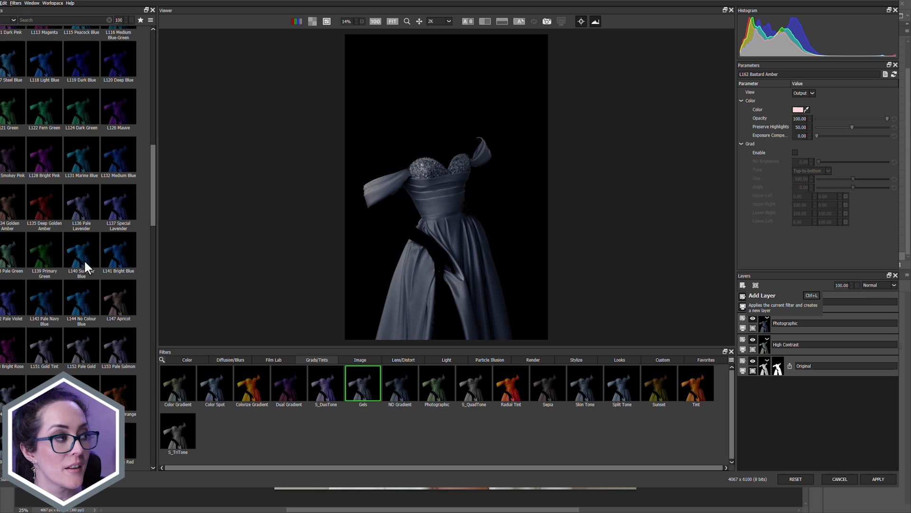
left_click(84, 259)
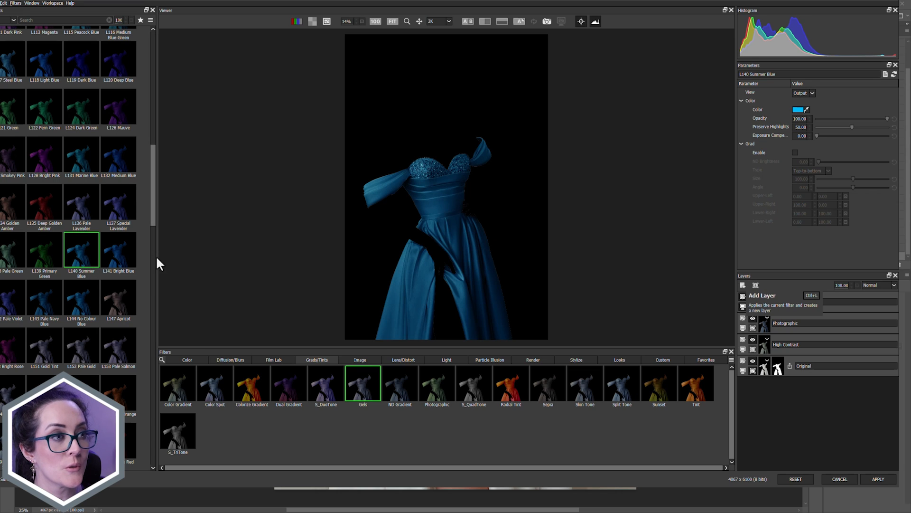
Step: Change the Gels tint's colour to a darker violet-blue, #333dc3, with Preserve Highlights at 100 and exposure compensation at about 70
left_click(798, 110)
left_click(465, 199)
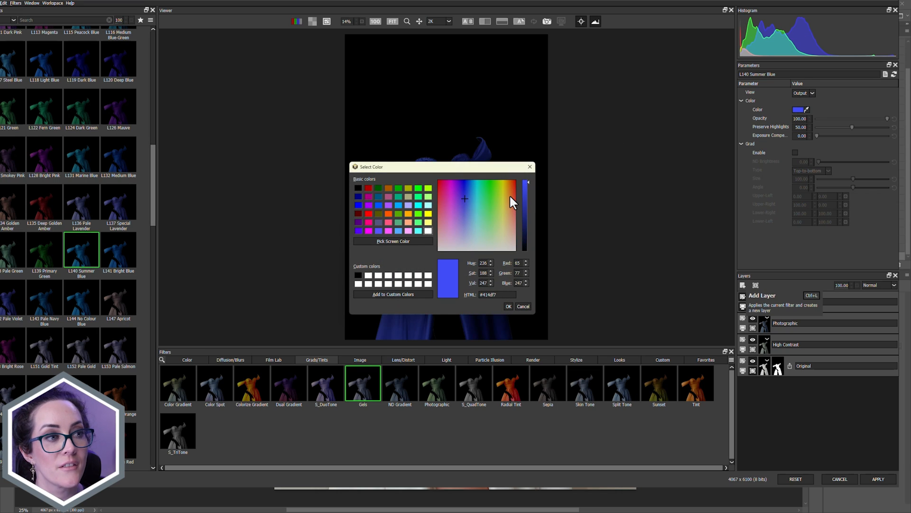
left_click(524, 195)
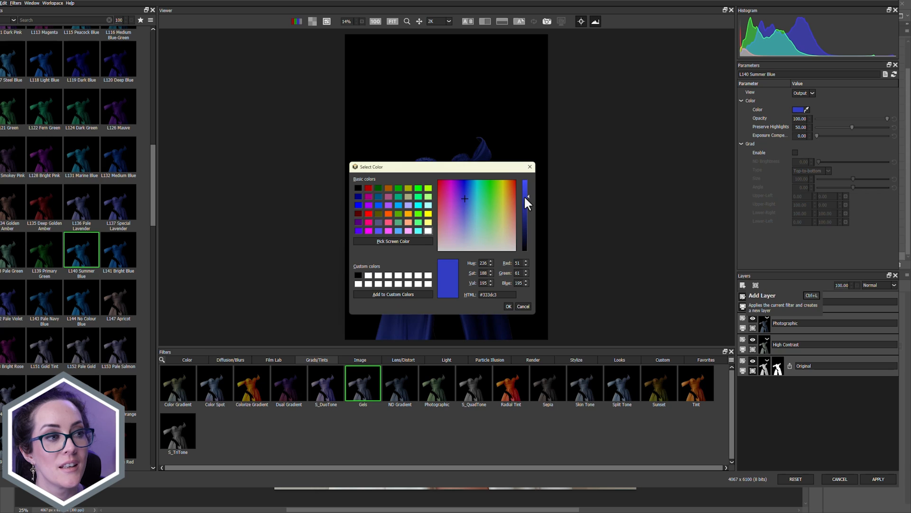
left_click(509, 307)
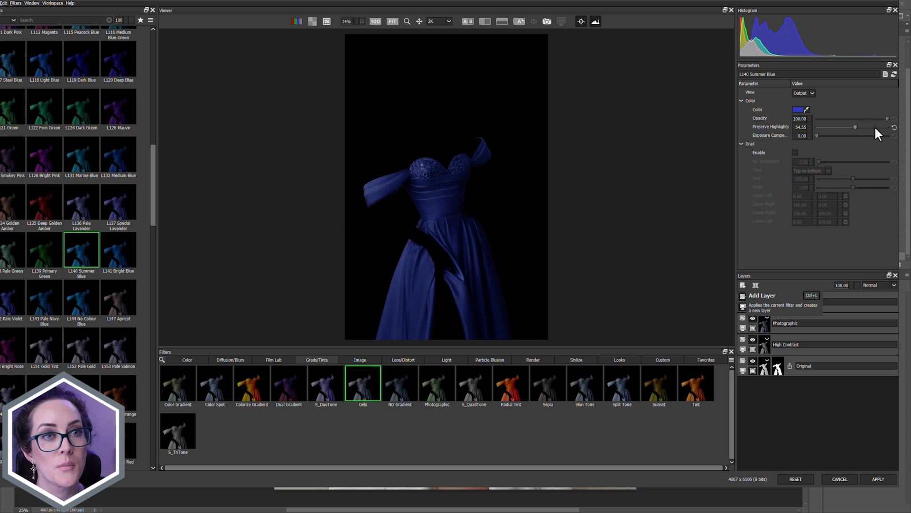
left_click_drag(875, 127, 855, 136)
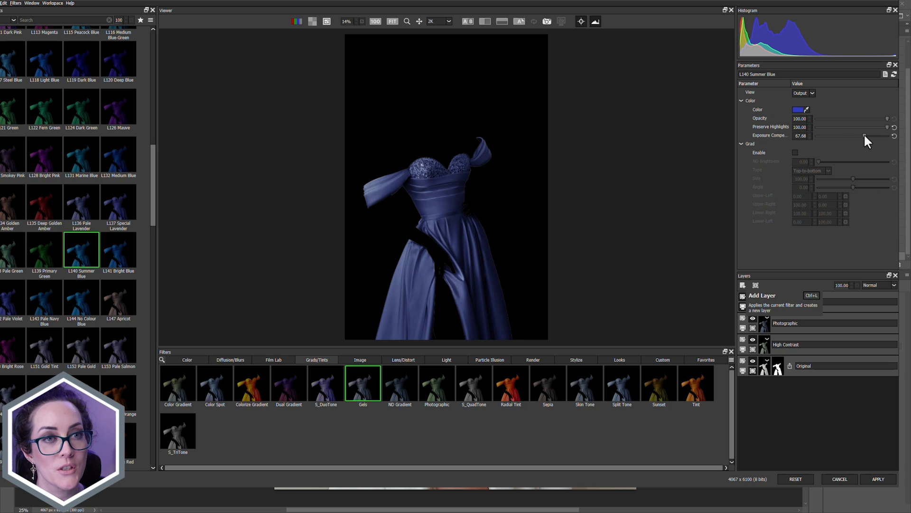
key("ctrl+l")
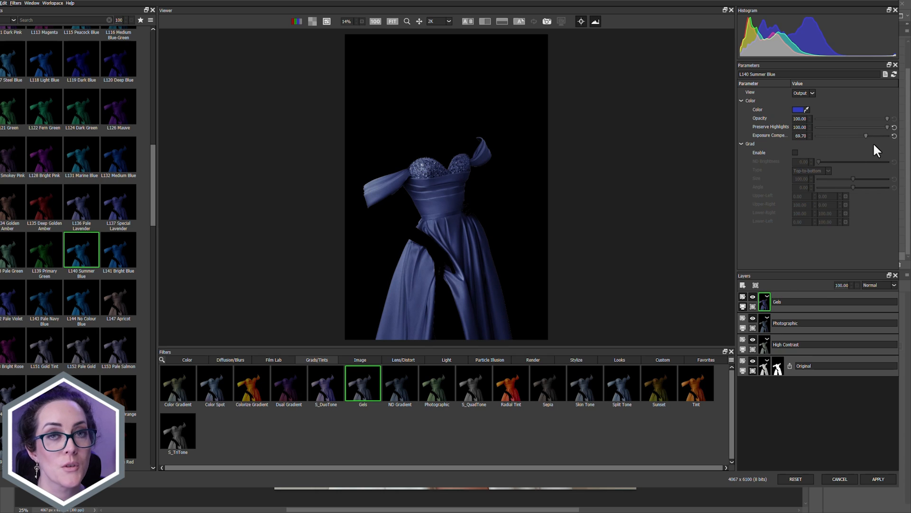
Step: Apply the Optics filters to the dress and compare the result with the DRESS ISOLATED copy layer hidden and shown
left_click(878, 478)
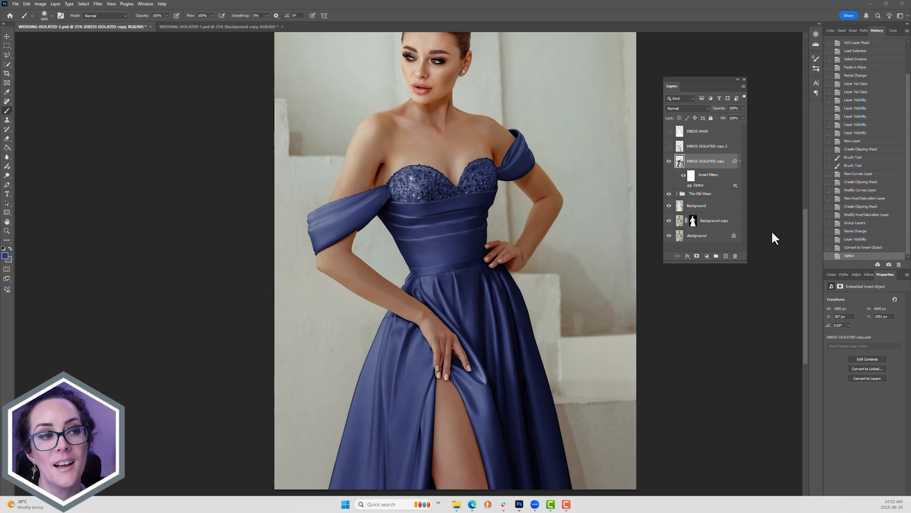
left_click(668, 162)
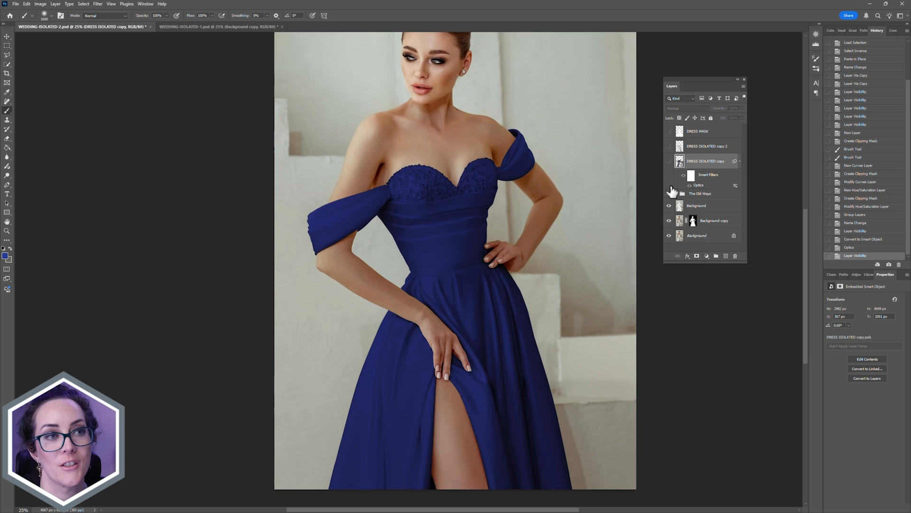
left_click(669, 162)
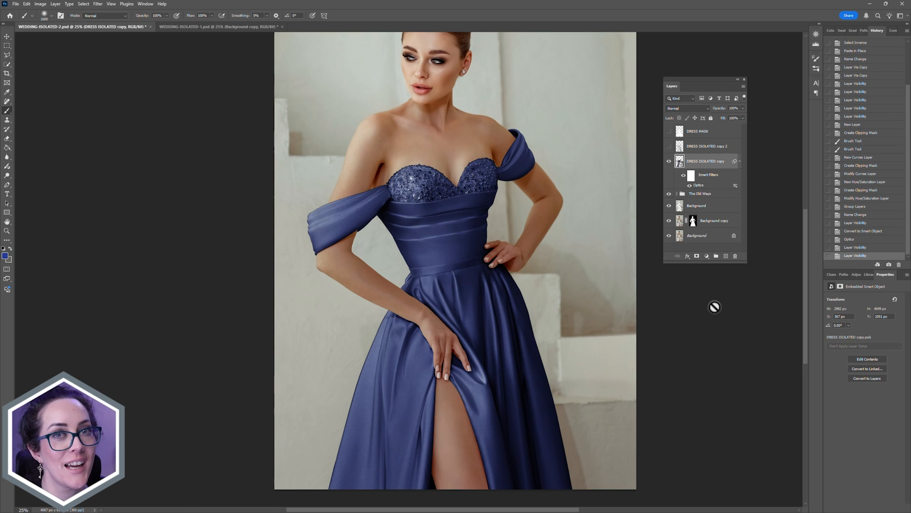
Step: Add a Hue/Saturation adjustment clipped to the DRESS ISOLATED copy layer, with hue -4 and saturation about +21
left_click(707, 257)
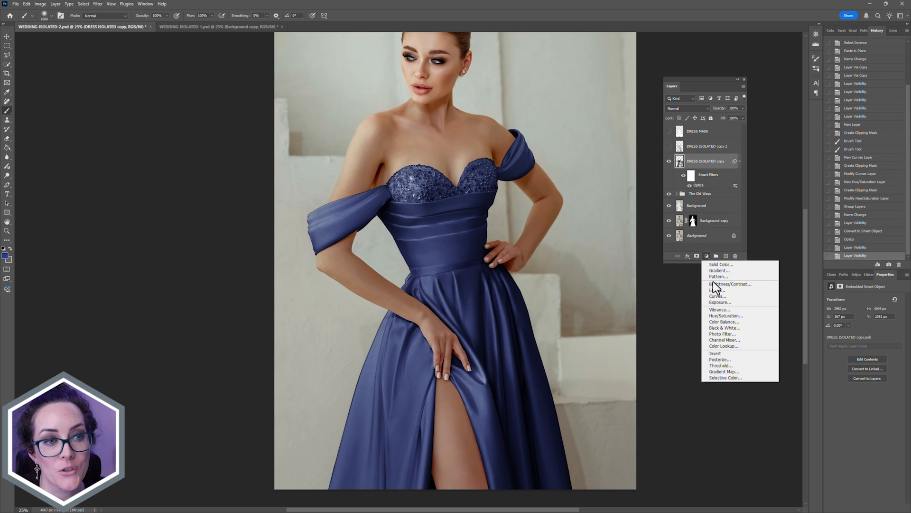
left_click(721, 316)
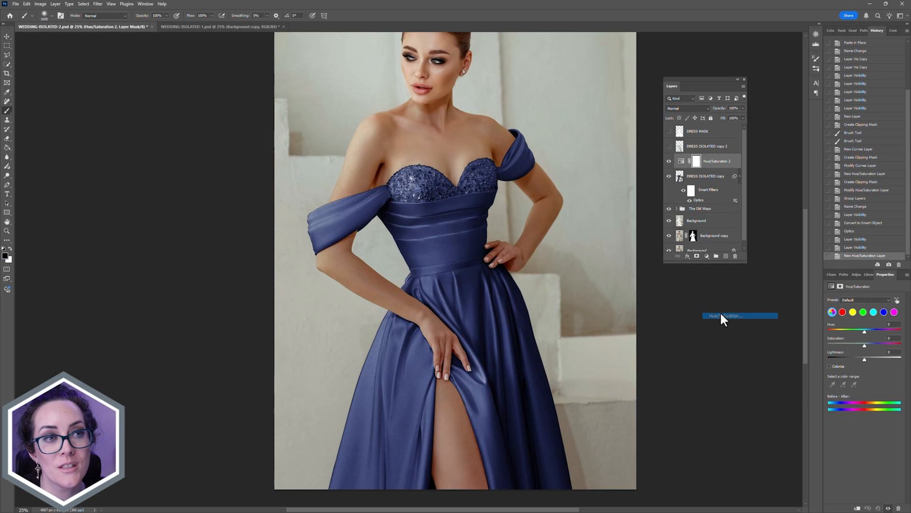
left_click(681, 163, "alt")
mouse_move(852, 330)
left_mouse_down()
mouse_move(845, 329)
mouse_move(863, 330)
left_mouse_up()
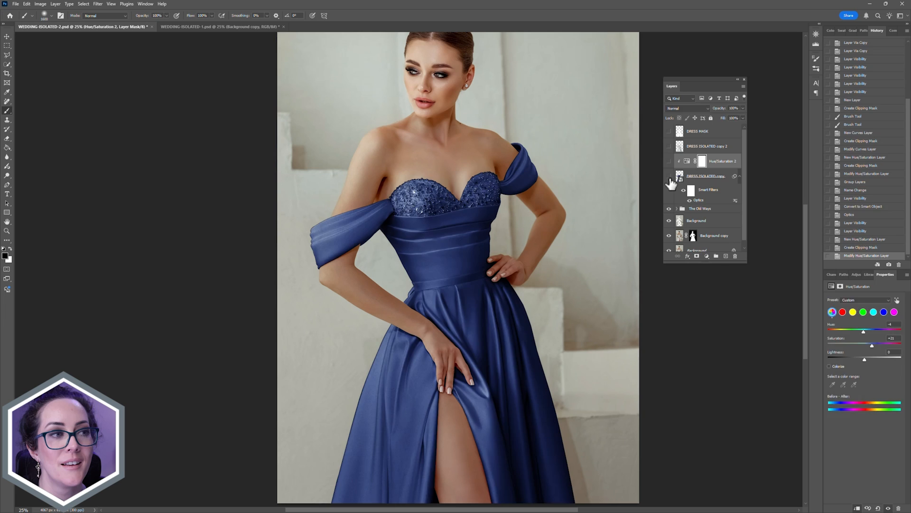
Step: Compare the new dress colour with the older version by toggling the dress layer and its clipped Hue/Saturation adjustment
left_click(669, 177)
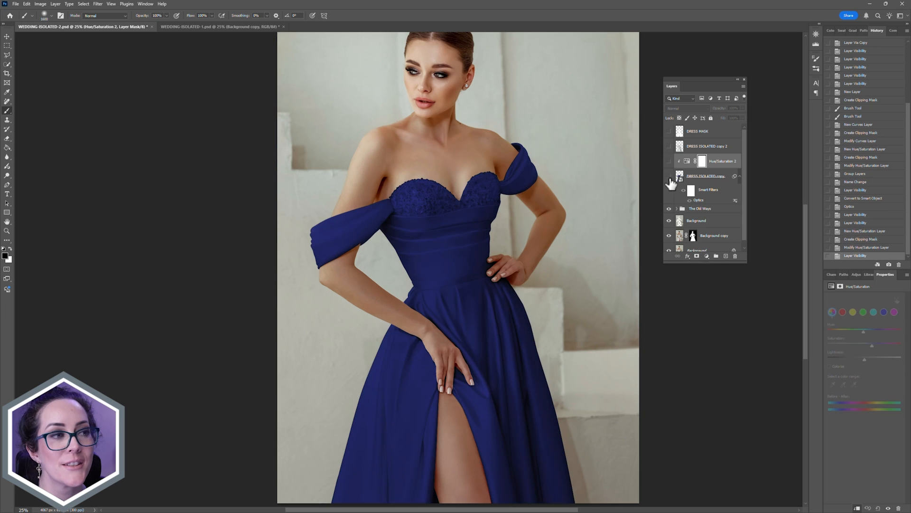
left_click(669, 161)
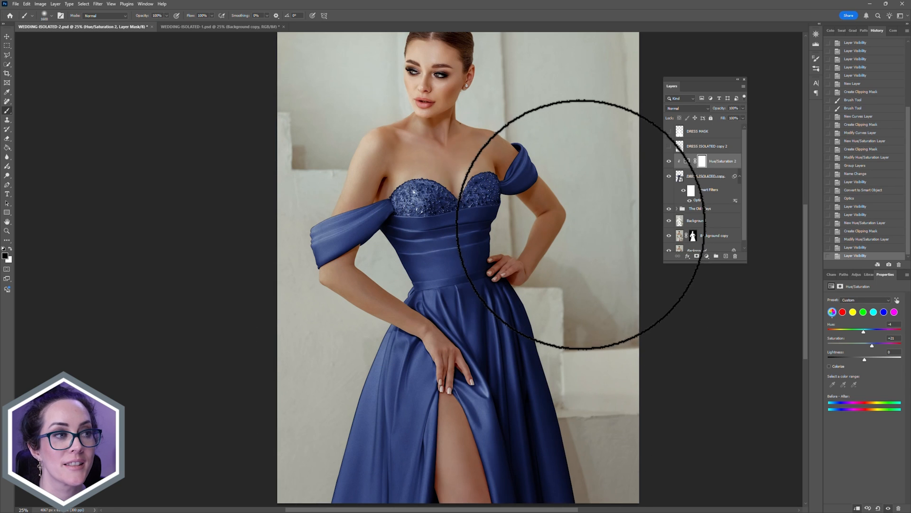
left_click(669, 162)
left_click(670, 162)
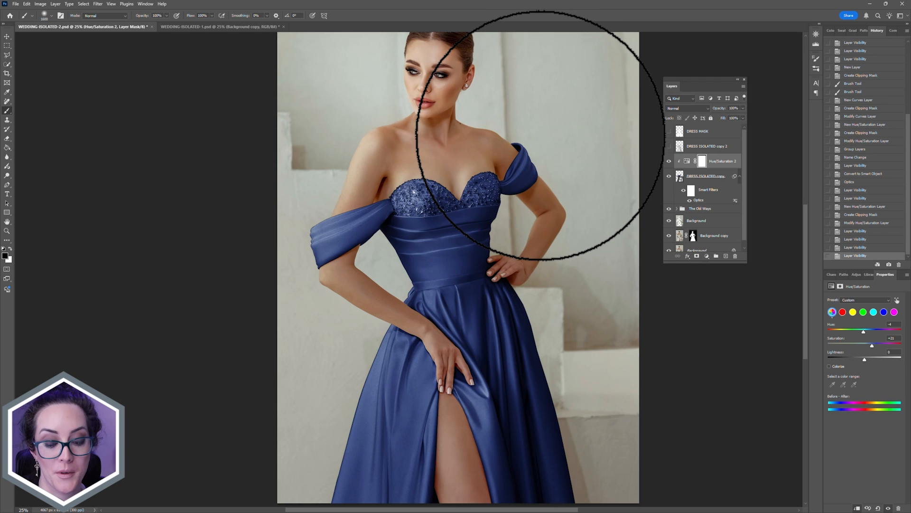
Step: Move the isolated Background layer above the Hue/Saturation adjustment and convert it to a Smart Object
left_click_drag(507, 140, 523, 187)
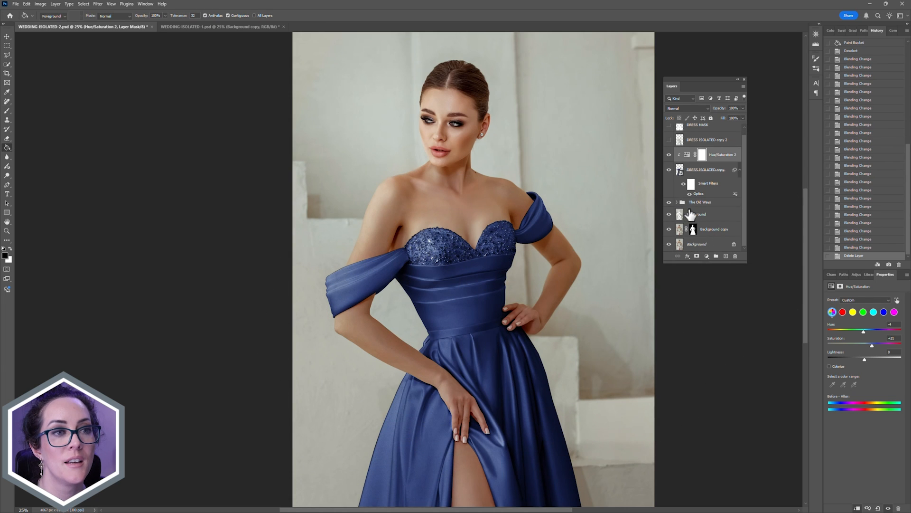
left_click(694, 216)
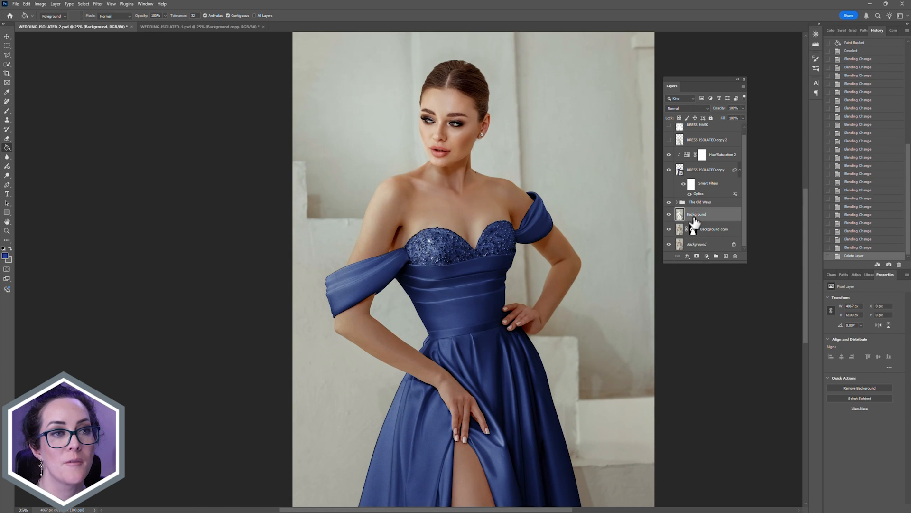
left_click_drag(694, 216, 692, 148)
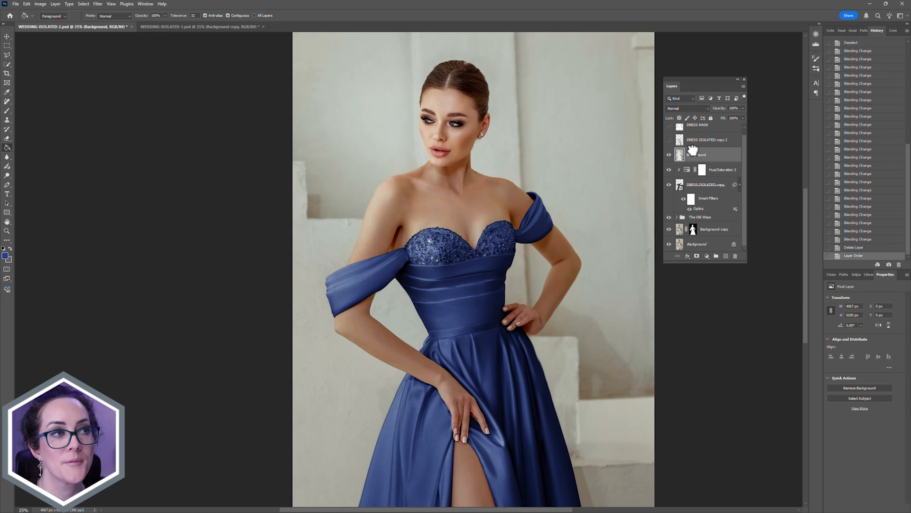
right_click(700, 153)
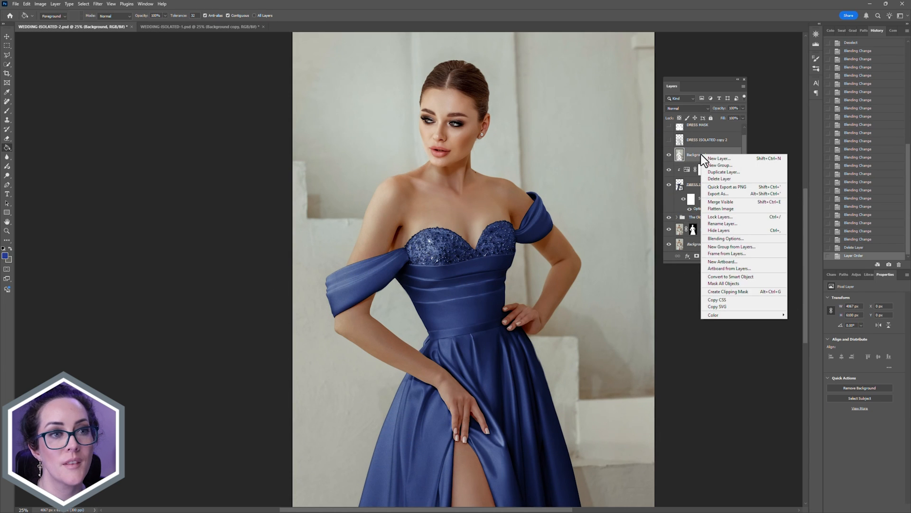
left_click(715, 276)
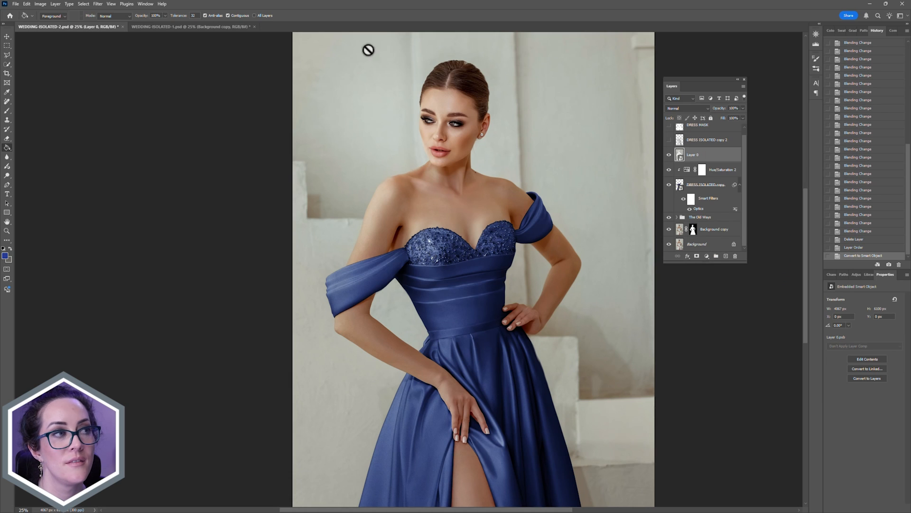
Step: Open the Boris FX Optics filter on the background Smart Object without applying the previous filters and masks
left_click(98, 4)
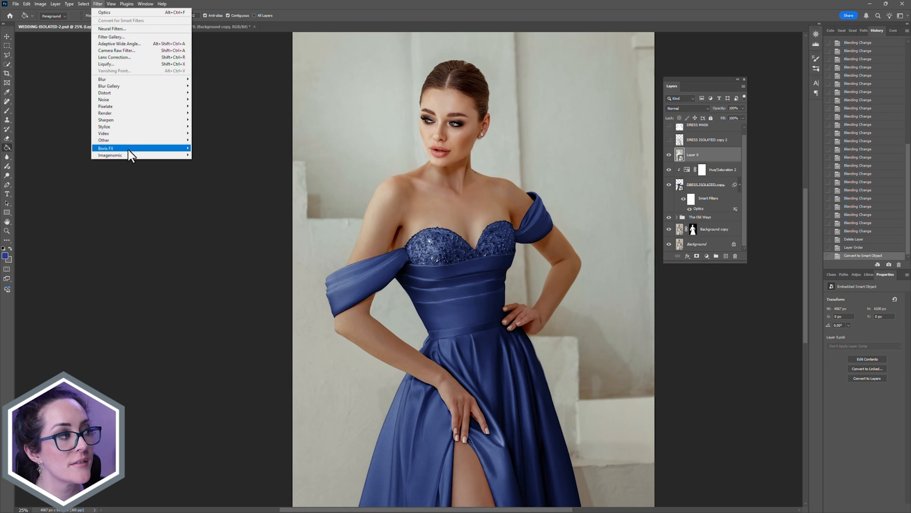
mouse_move(129, 150)
left_click(203, 147)
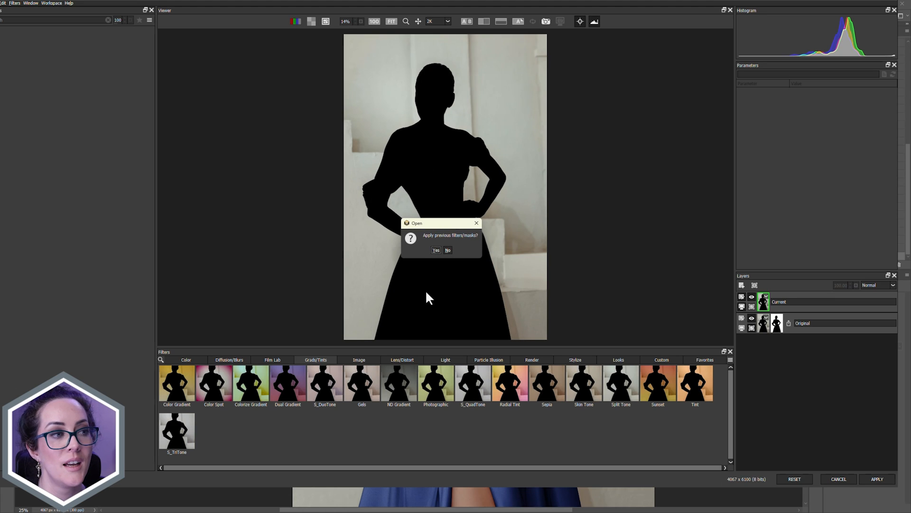
left_click(448, 249)
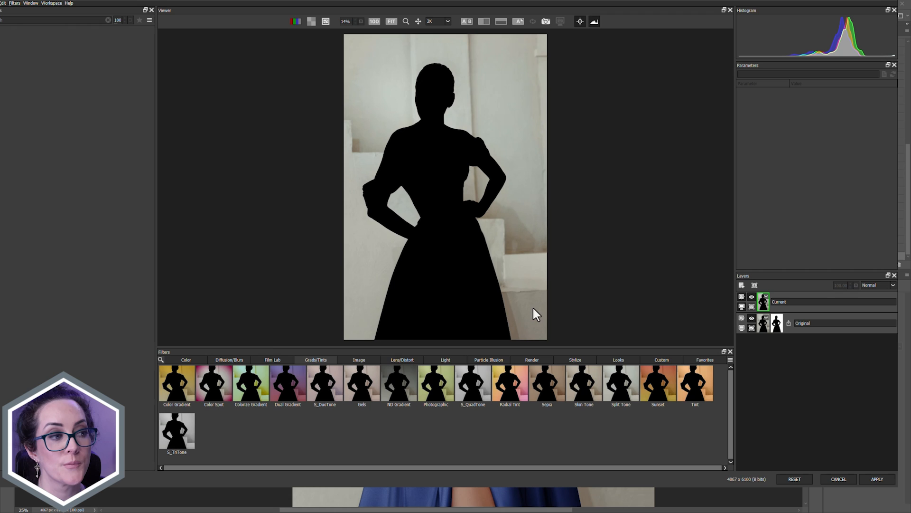
Step: Apply the Color category's High Contrast filter to the background with the High Contrast 1 preset, and add a layer above it
left_click(181, 359)
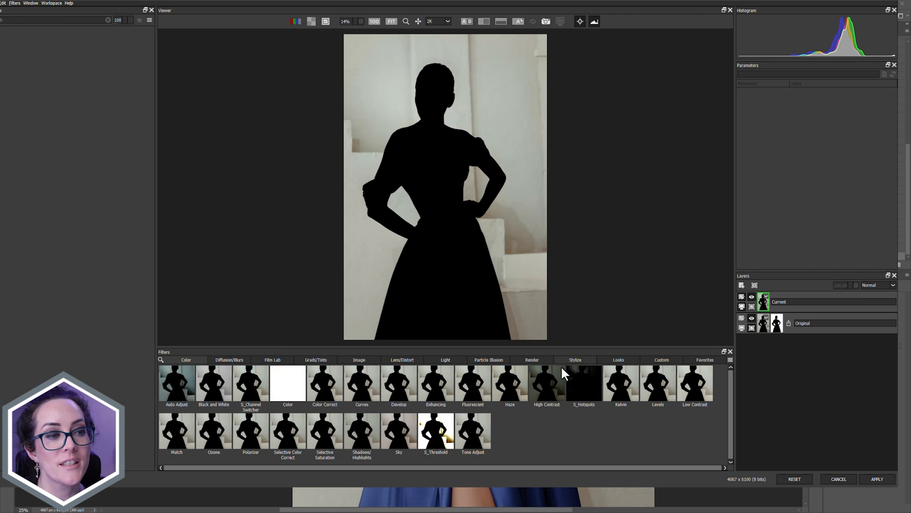
left_click(549, 377)
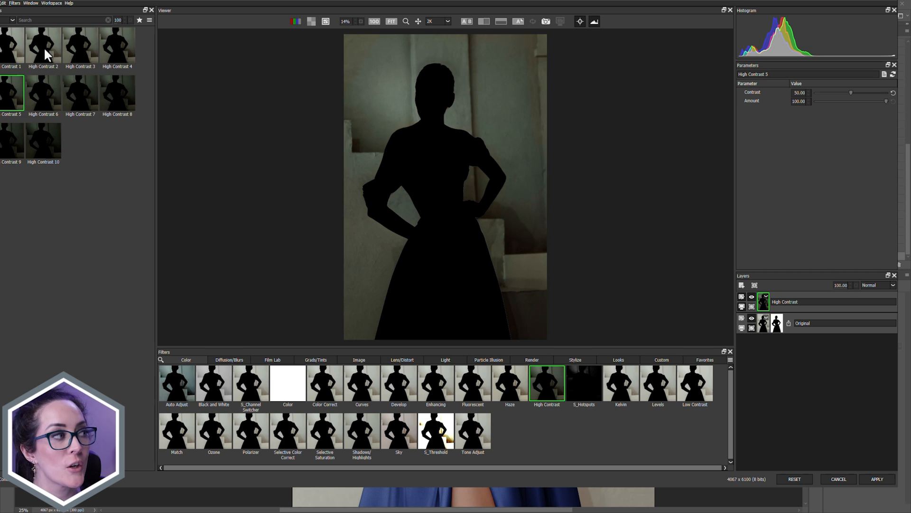
left_click(16, 53)
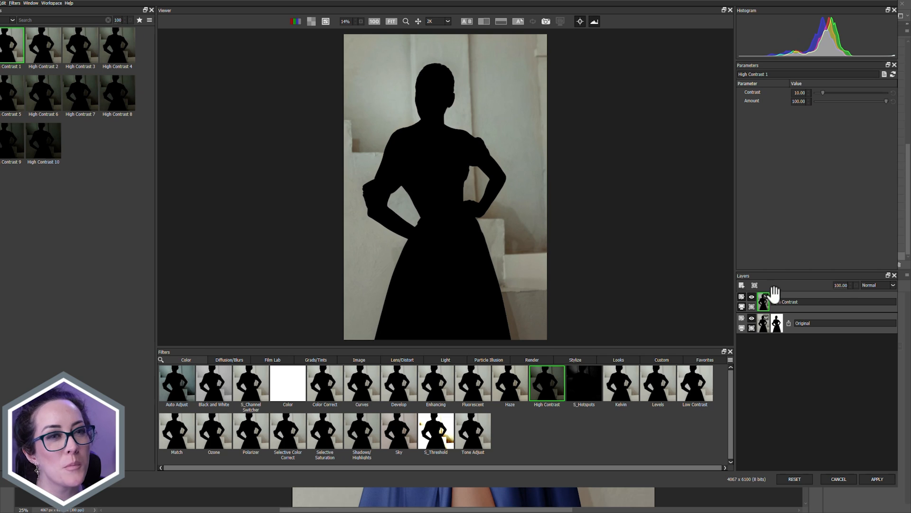
left_click(741, 286)
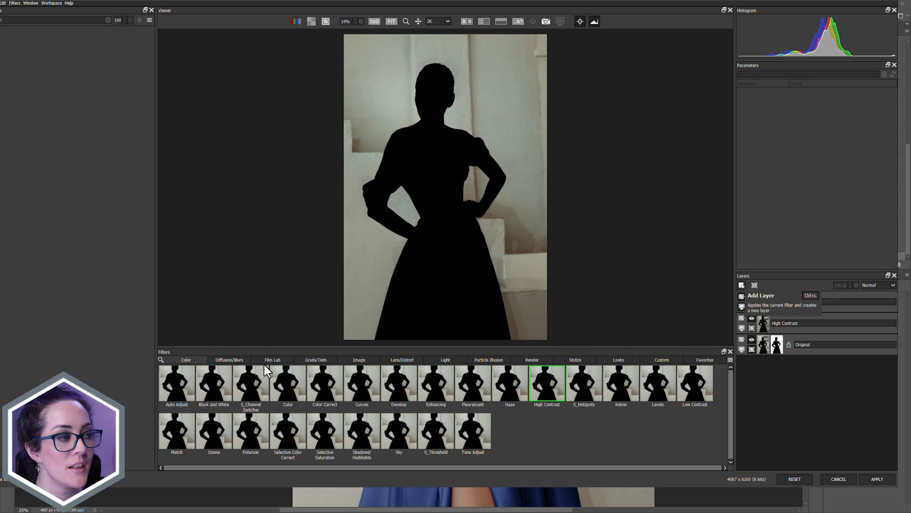
Step: Tint the background with the Photographic preset 21 Orange, Preserve Highlights about 96 and exposure compensation 58.59, and apply the Optics filters
left_click(319, 360)
left_click(442, 388)
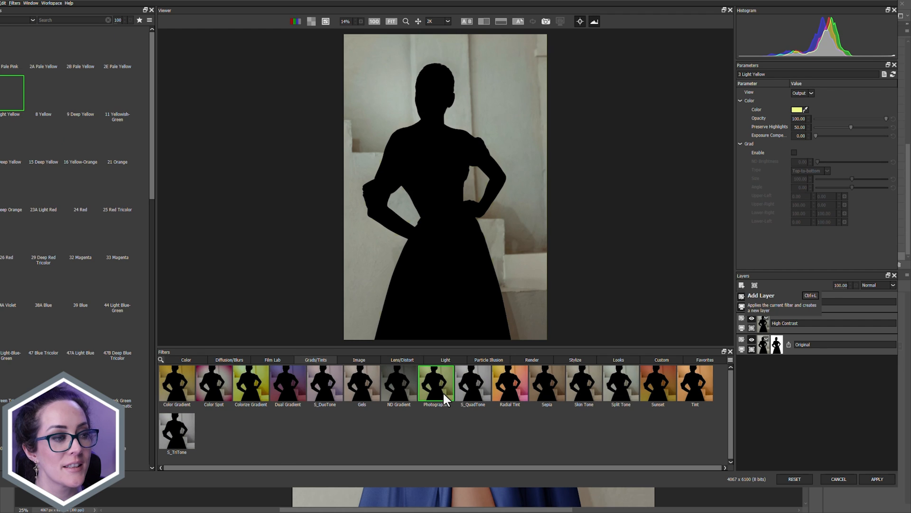
left_click(129, 151)
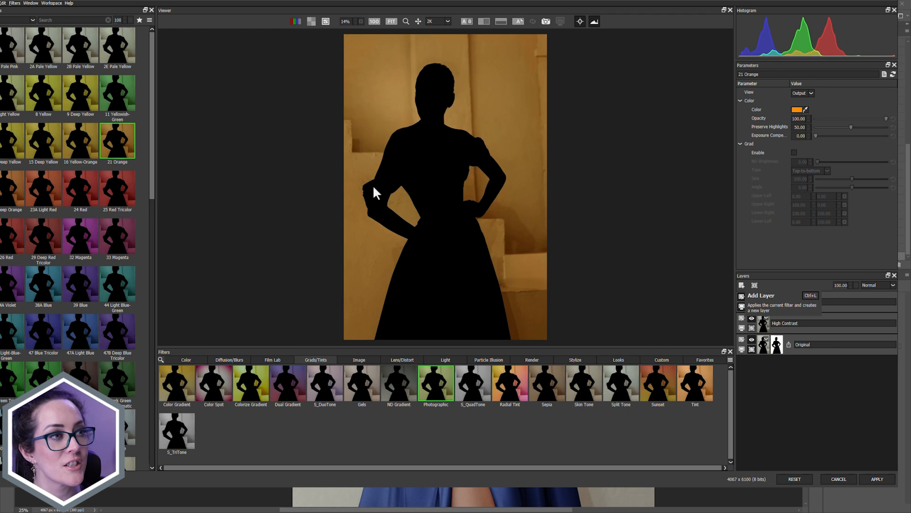
left_click(867, 127)
left_click(884, 127)
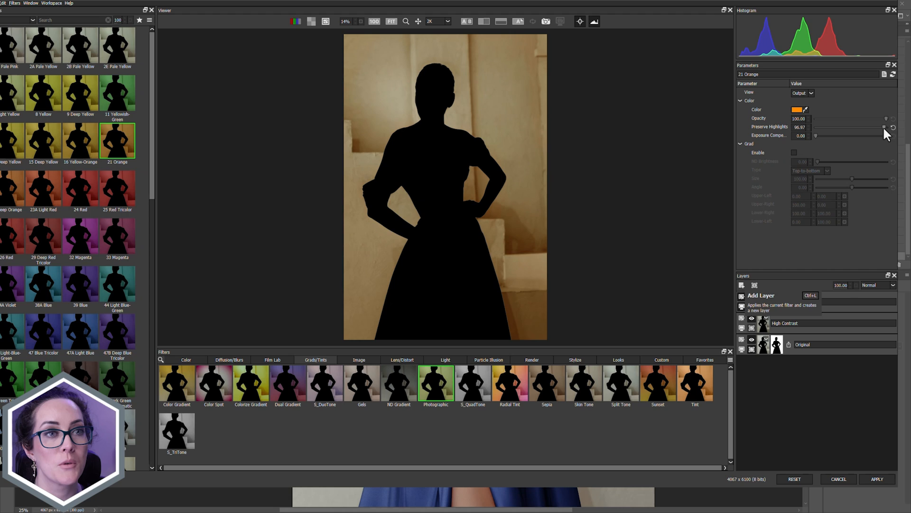
left_click_drag(829, 137, 857, 136)
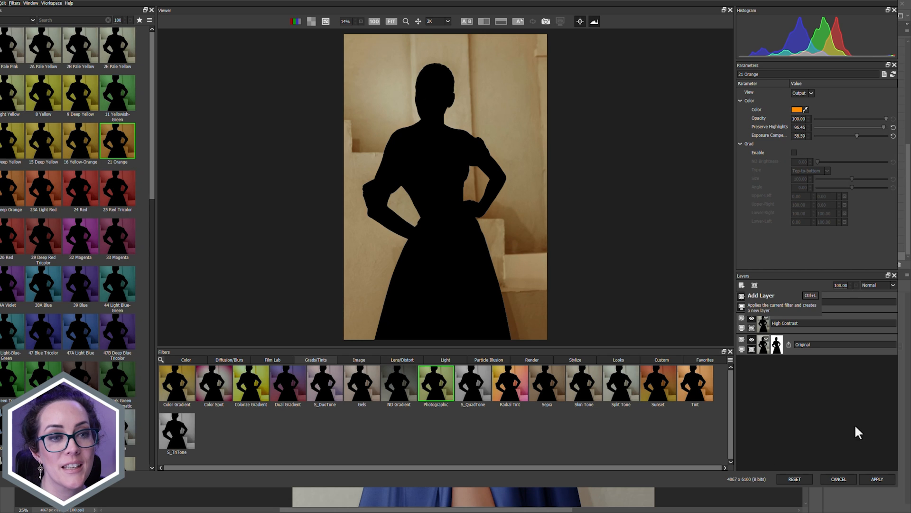
left_click(877, 479)
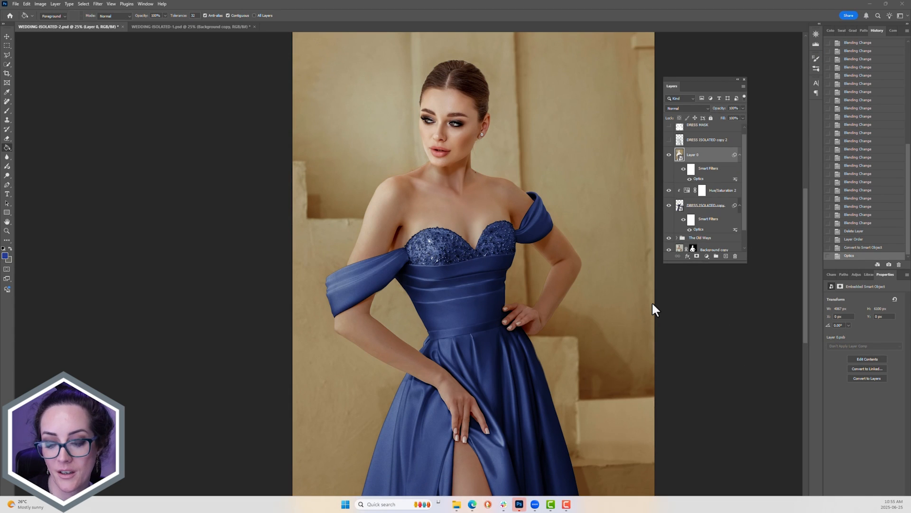
Step: Compare the whole portrait with and without the orange background tint by repeatedly hiding and showing Layer 0
key("ctrl+minus")
left_click(670, 156)
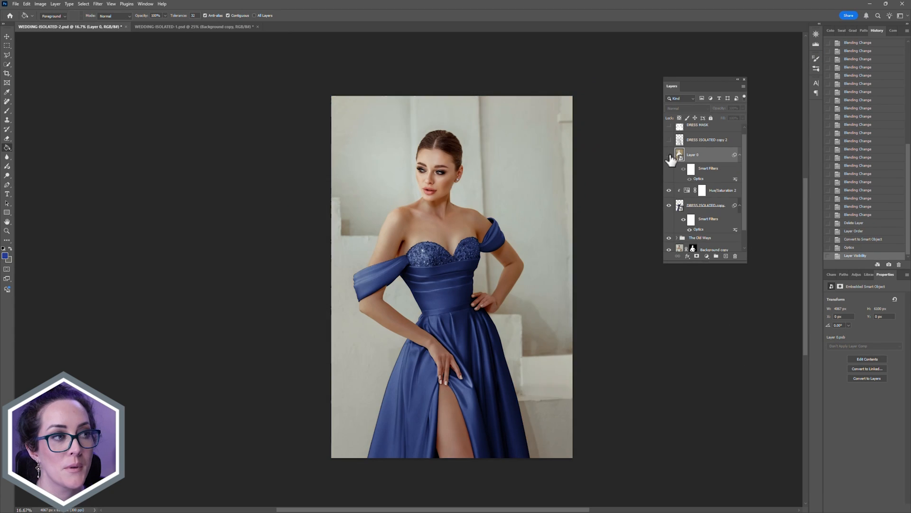
left_click(669, 155)
left_click(670, 156)
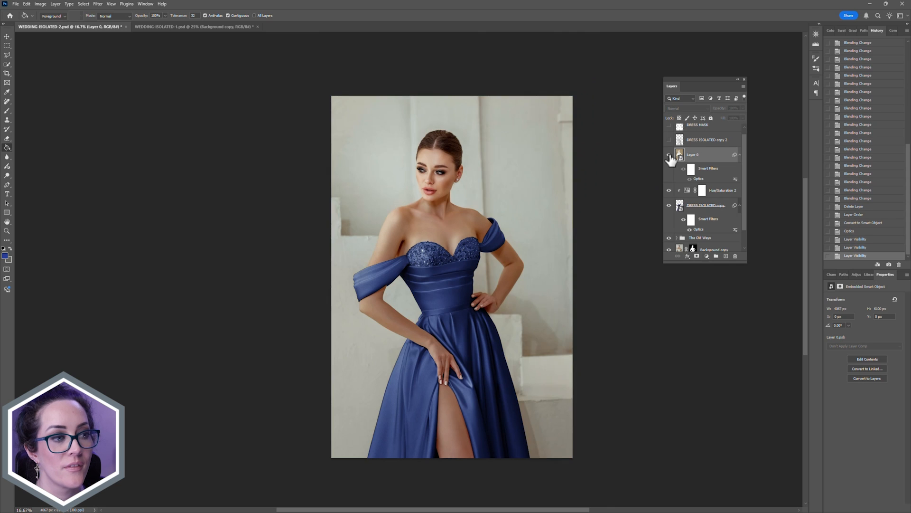
left_click(670, 156)
left_click(670, 156)
left_click(670, 156)
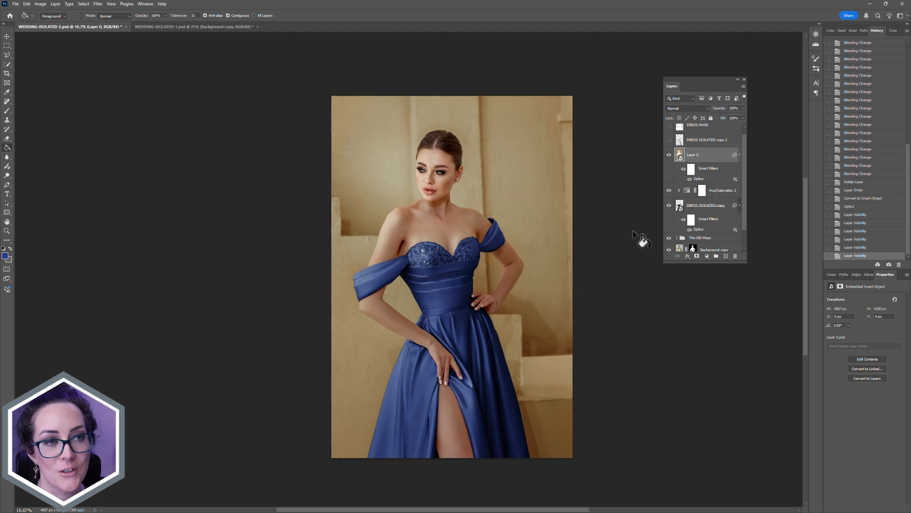
left_click(670, 157)
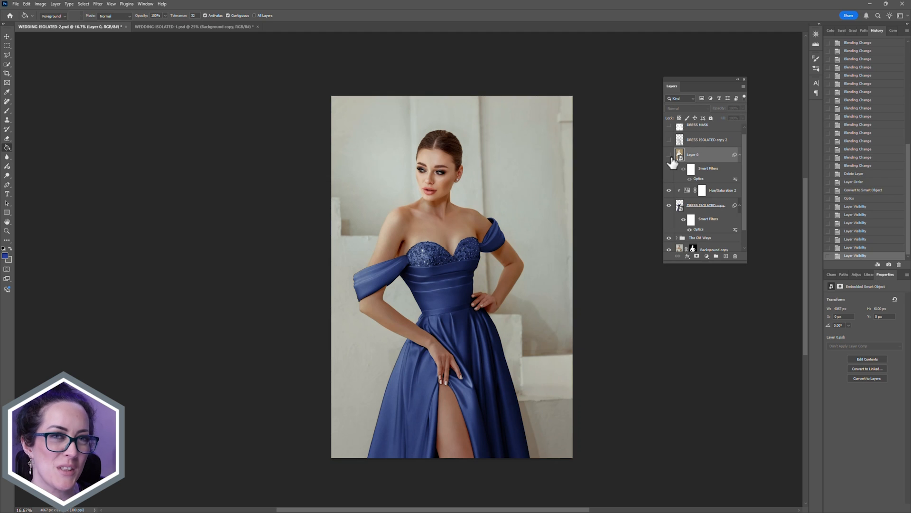
Step: Show Layer 0 again, then switch to the WEDDING-ISOLATED-1.psd document and inspect the dress's lace detail
left_click(670, 155)
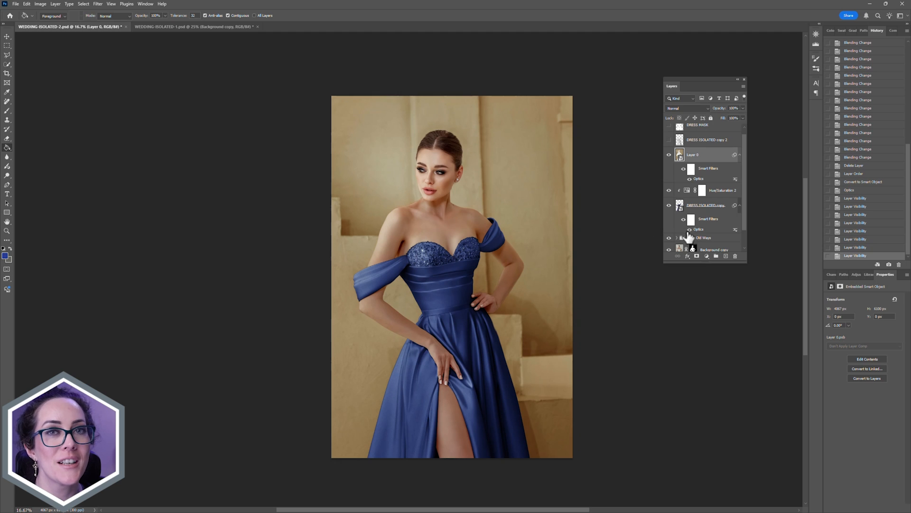
key("ctrl+Tab")
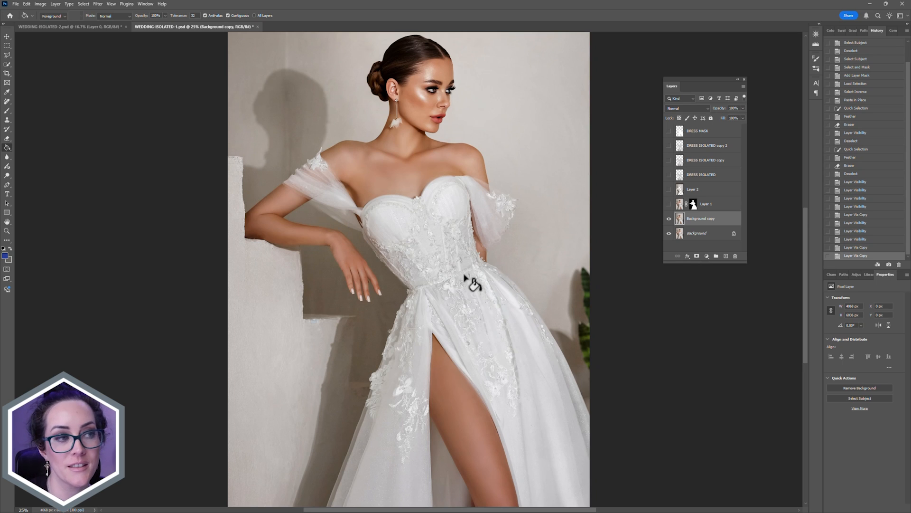
scroll(465, 276, "up", 4)
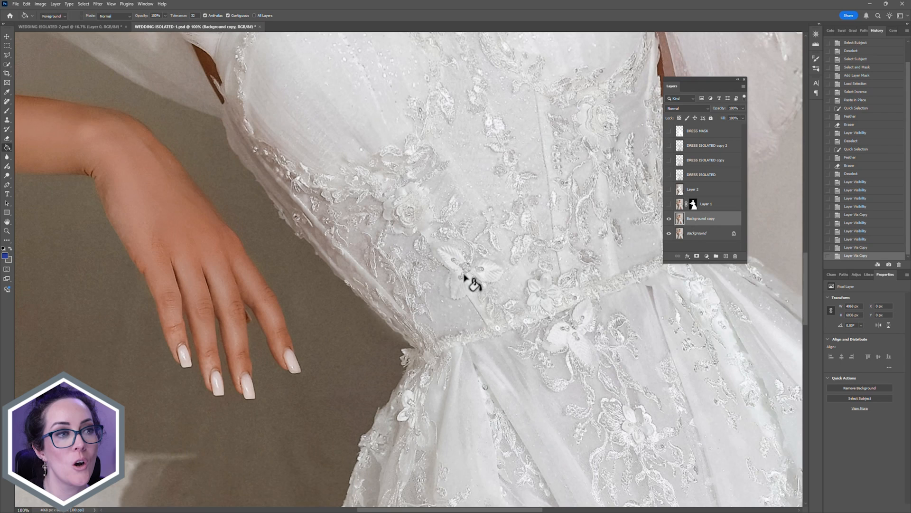
scroll(465, 277, "down", 3)
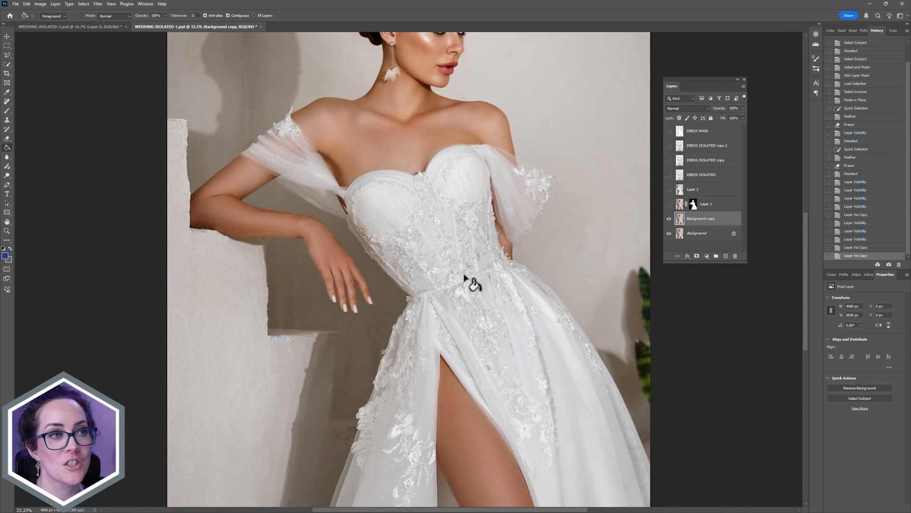
scroll(465, 276, "down", 1)
Step: Show the DRESS ISOLATED layer and add a new layer above it in Multiply mode
left_click(683, 176)
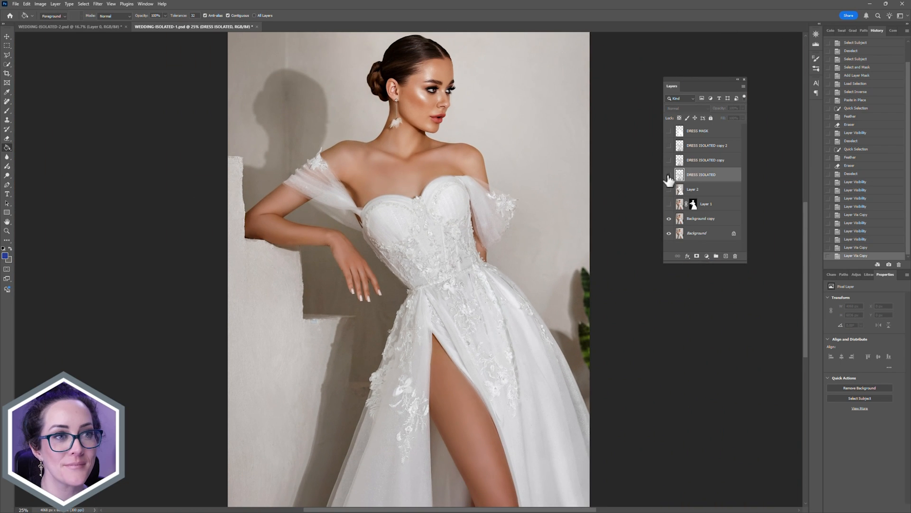
left_click(669, 175)
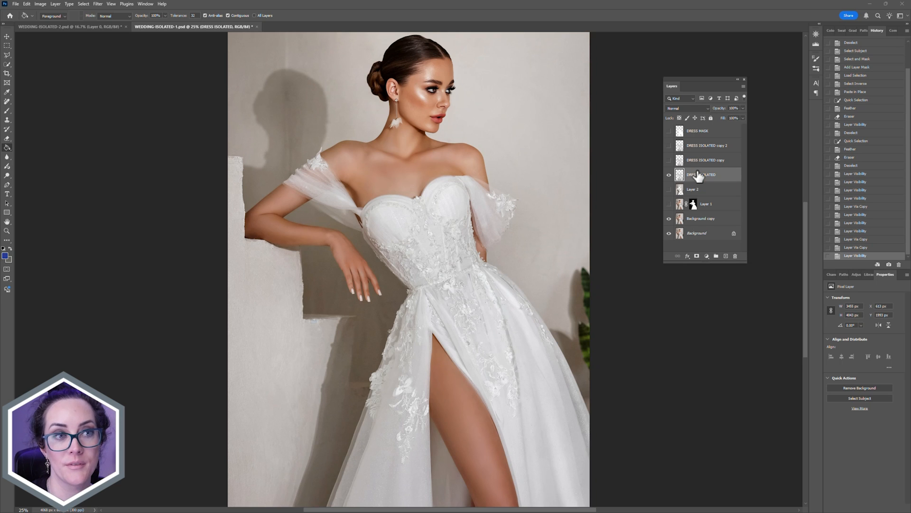
key("ctrl+shift+n")
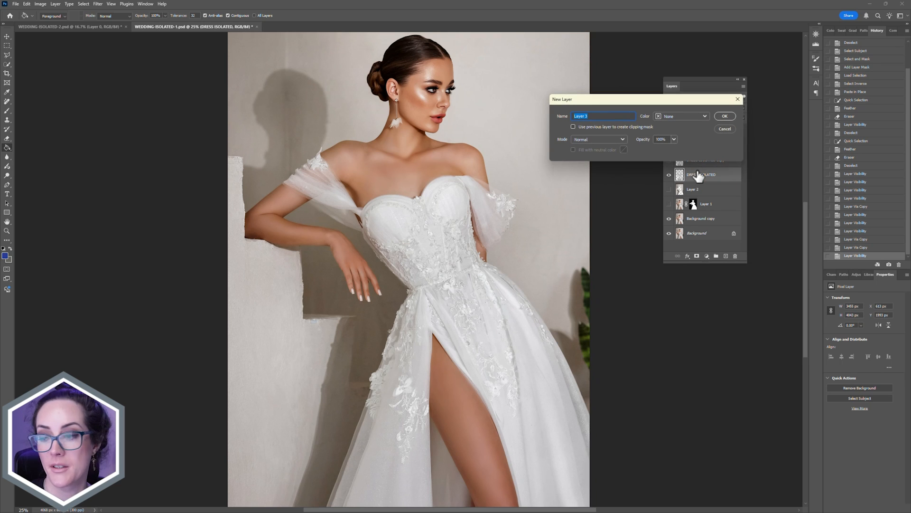
left_click(586, 138)
left_click(588, 180)
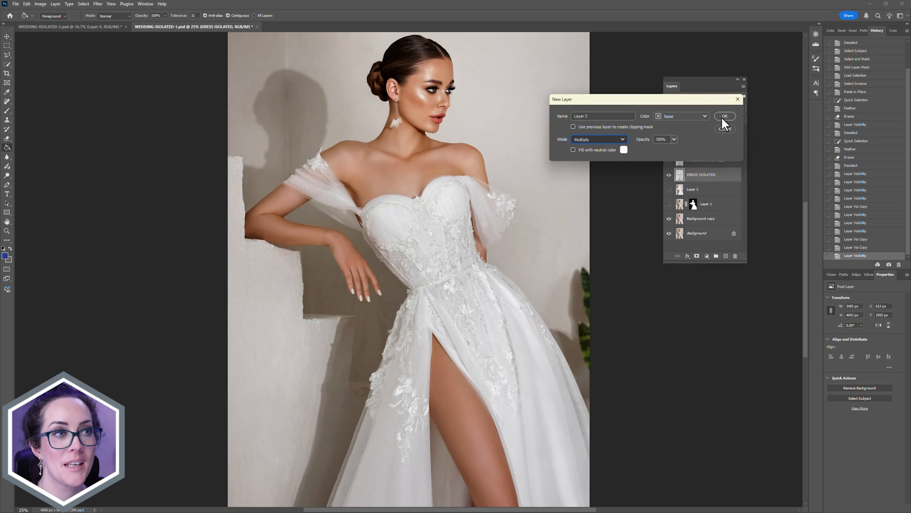
left_click(725, 116)
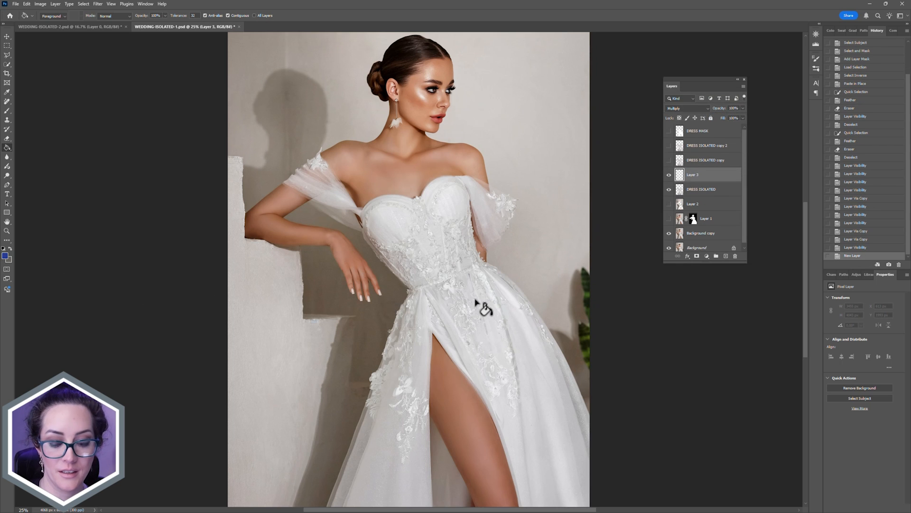
Step: Clip the new Multiply layer to DRESS ISOLATED, paint the whole dress blue with a large brush, and try a lower layer opacity
key("b")
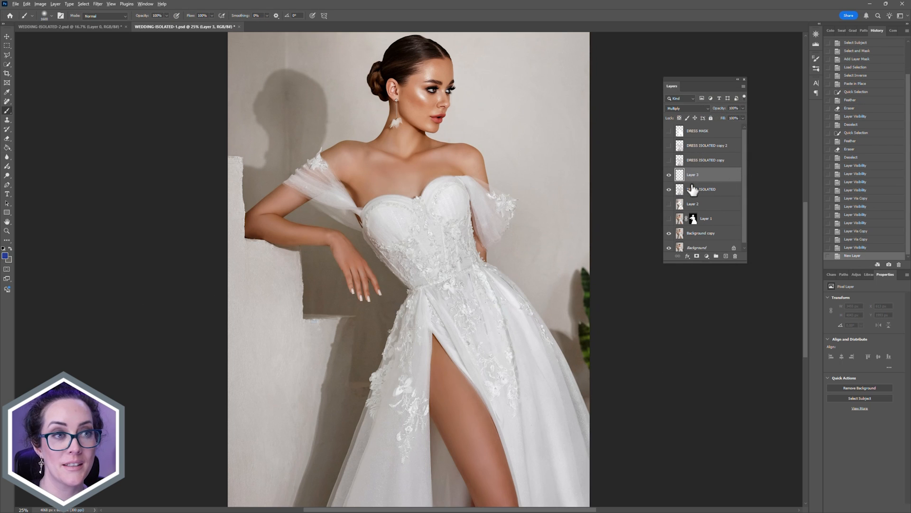
left_click(665, 182, "alt")
mouse_move(316, 214)
left_mouse_down()
mouse_move(399, 232)
mouse_move(523, 238)
mouse_move(346, 377)
mouse_move(423, 479)
mouse_move(541, 399)
left_mouse_up()
left_click_drag(523, 432, 515, 368)
left_click_drag(478, 175, 502, 265)
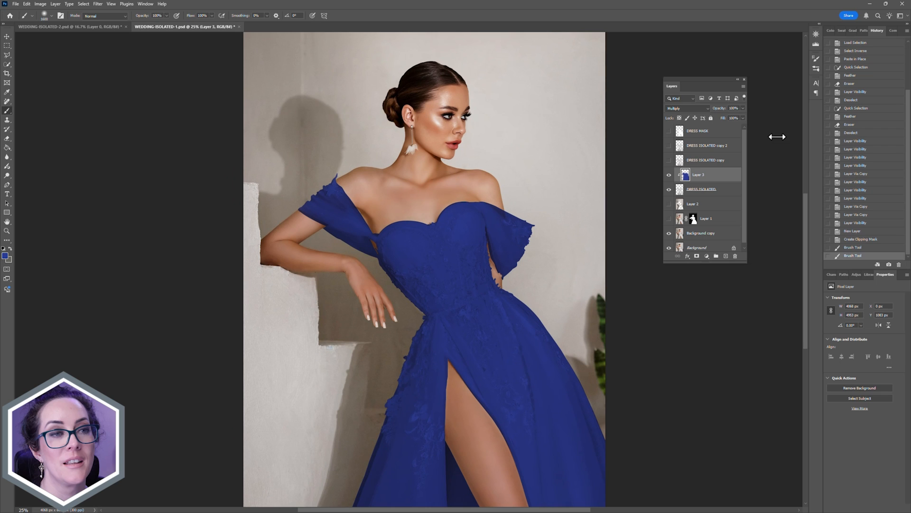
left_click_drag(742, 109, 735, 115)
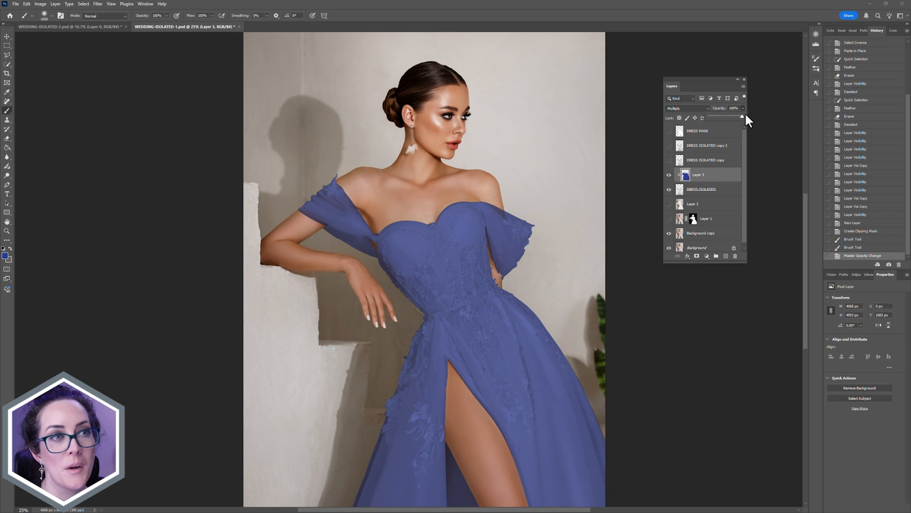
Step: Add a Curves adjustment clipped to the dress and shape an S-curve with raised highlights and lowered shadows
left_click(708, 256)
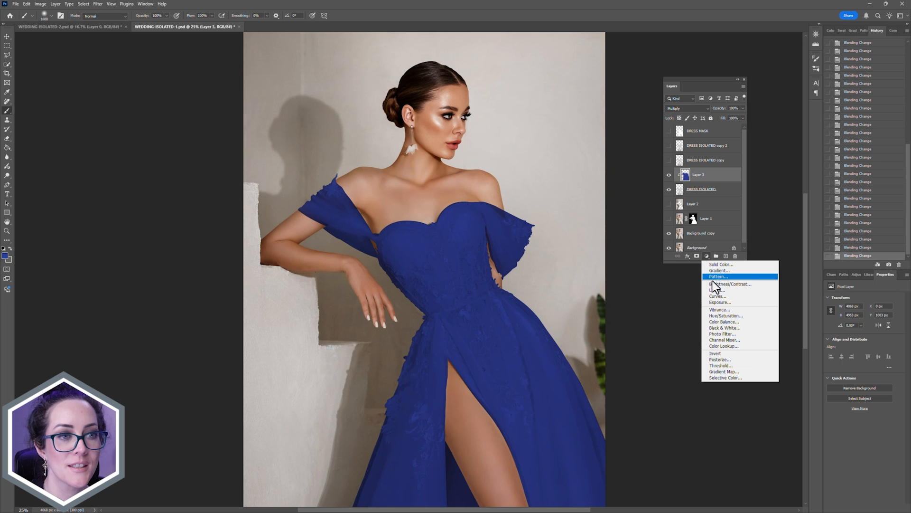
left_click(717, 296)
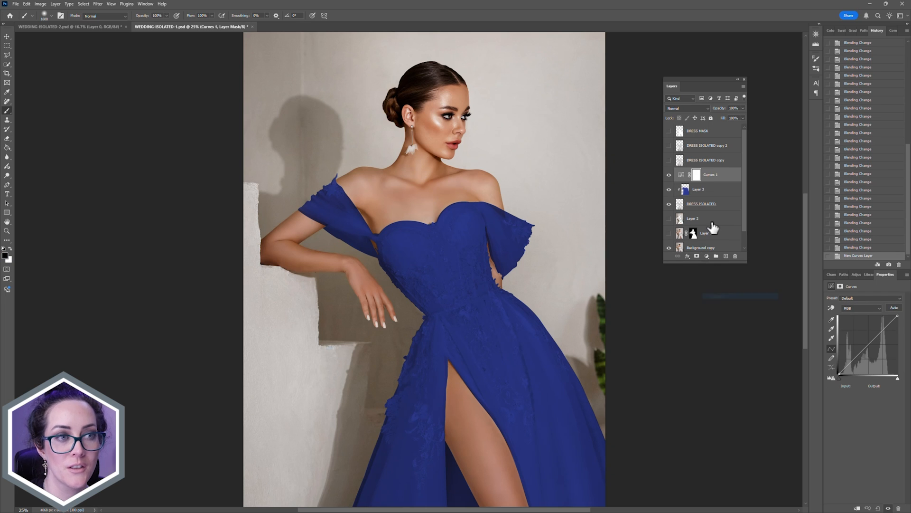
left_click(687, 178, "alt")
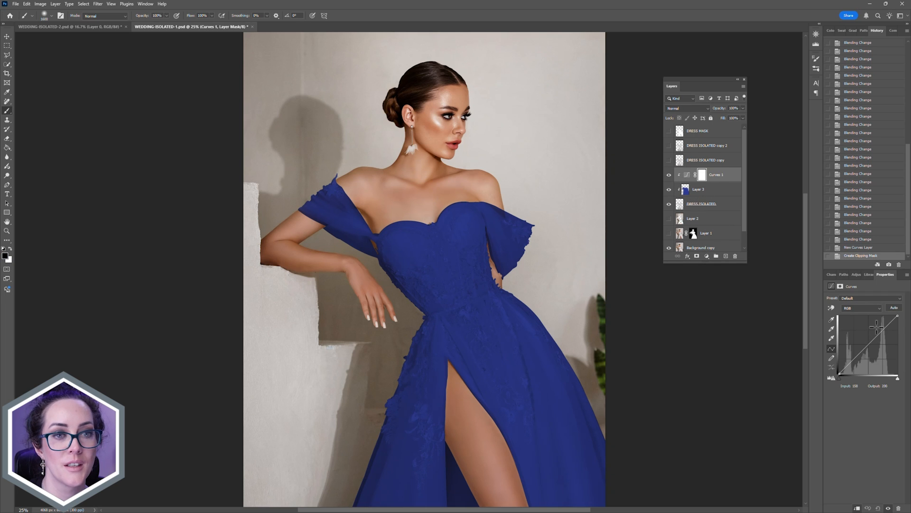
left_click_drag(876, 327, 873, 325)
left_click_drag(849, 360, 851, 366)
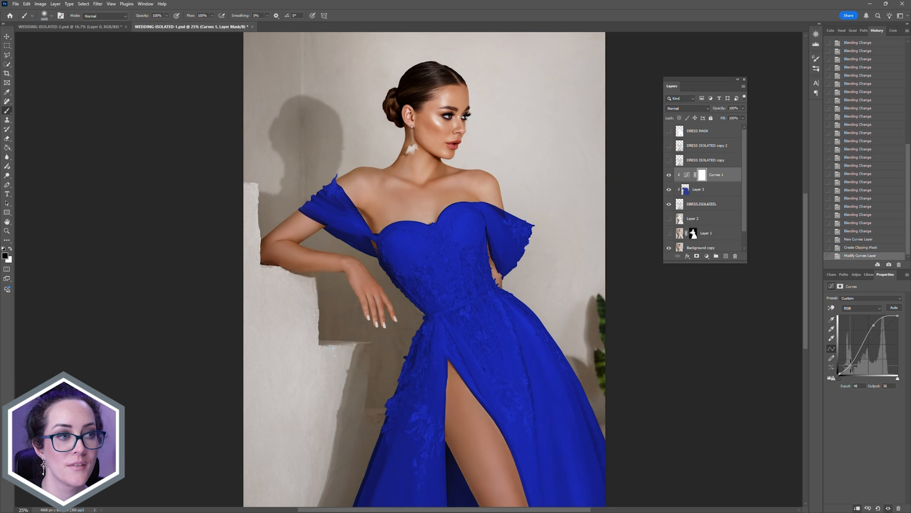
Step: Add a Hue/Saturation adjustment clipped to the dress and reduce its saturation to about -33
left_click(706, 257)
left_click(720, 315)
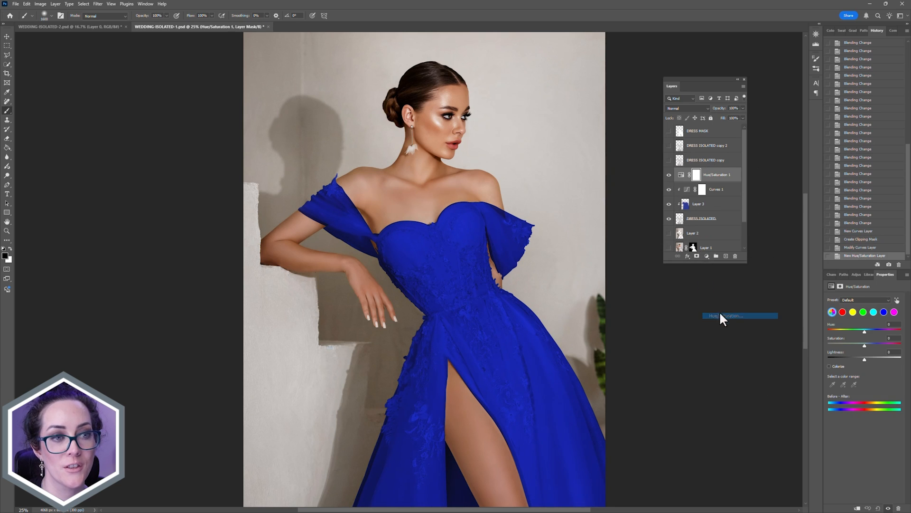
left_click(687, 182, "alt")
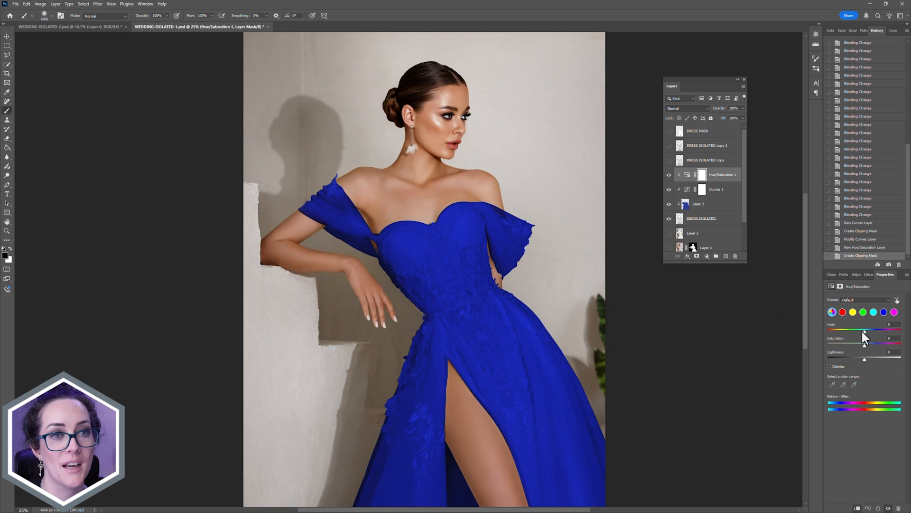
left_click_drag(855, 345, 852, 340)
left_click_drag(474, 317, 477, 272)
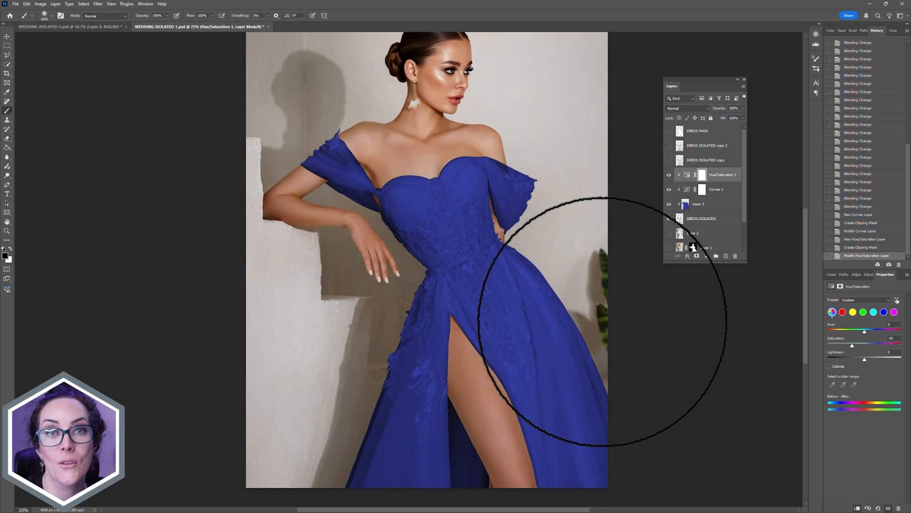
Step: Show the DRESS ISOLATED copy layer and convert it to a Smart Object
left_click(669, 162)
left_click(704, 163)
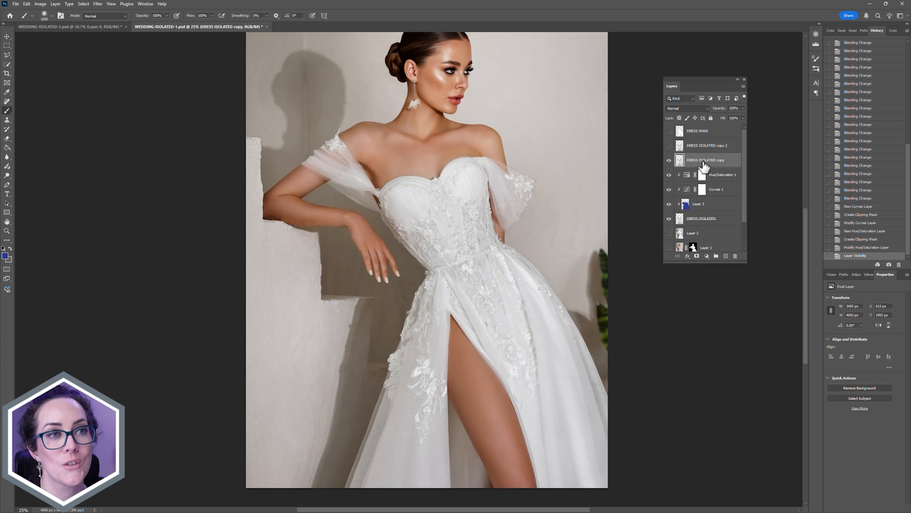
right_click(703, 164)
left_click(722, 284)
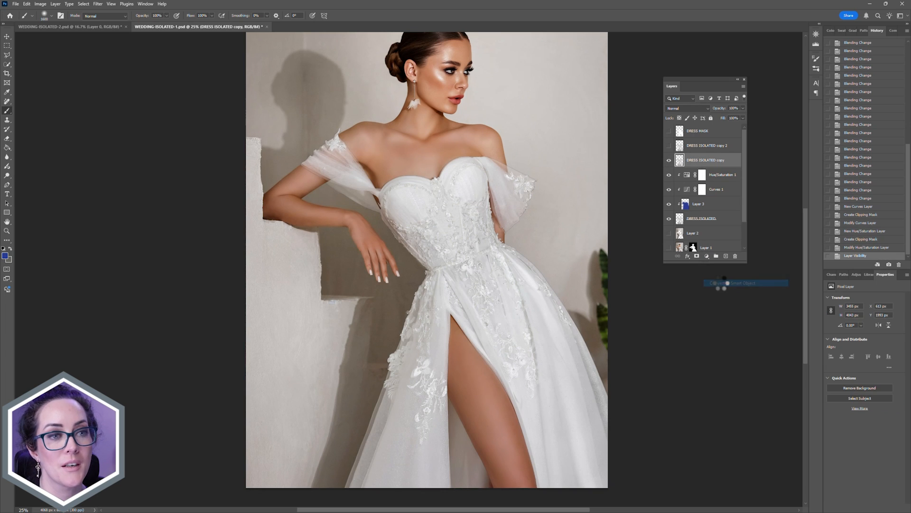
Step: Open the Boris FX Optics filter on the dress Smart Object without applying the previous filters and masks
left_click(99, 5)
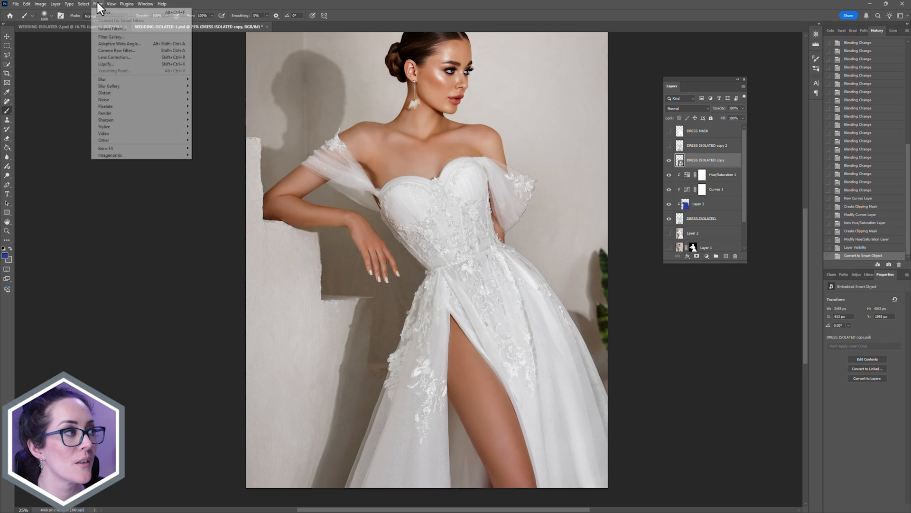
mouse_move(134, 154)
left_click(204, 147)
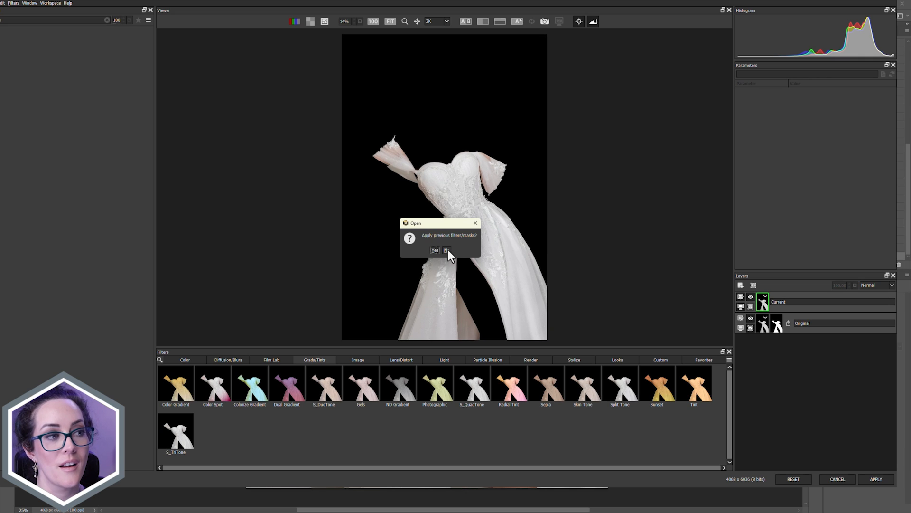
left_click(447, 250)
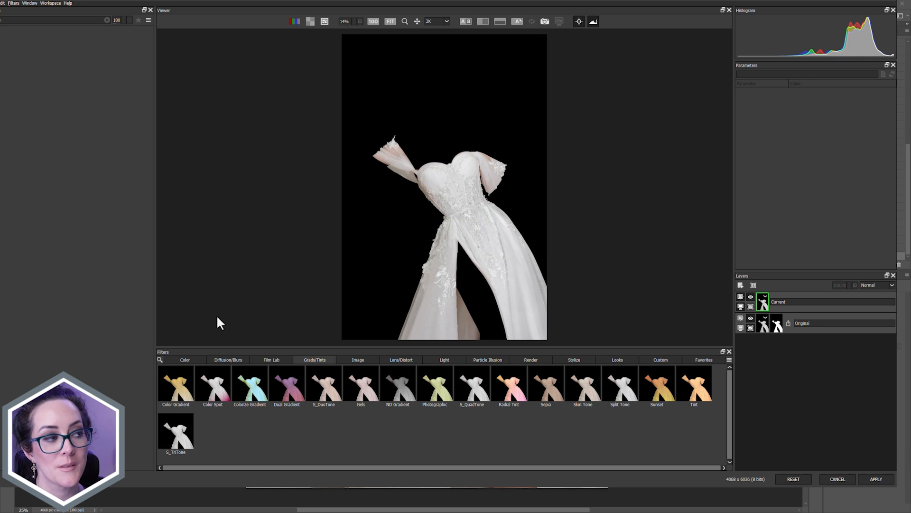
Step: Apply the Color category's High Contrast filter to the dress and add a Dual Gradient filter layer above it
left_click(184, 361)
left_click(552, 388)
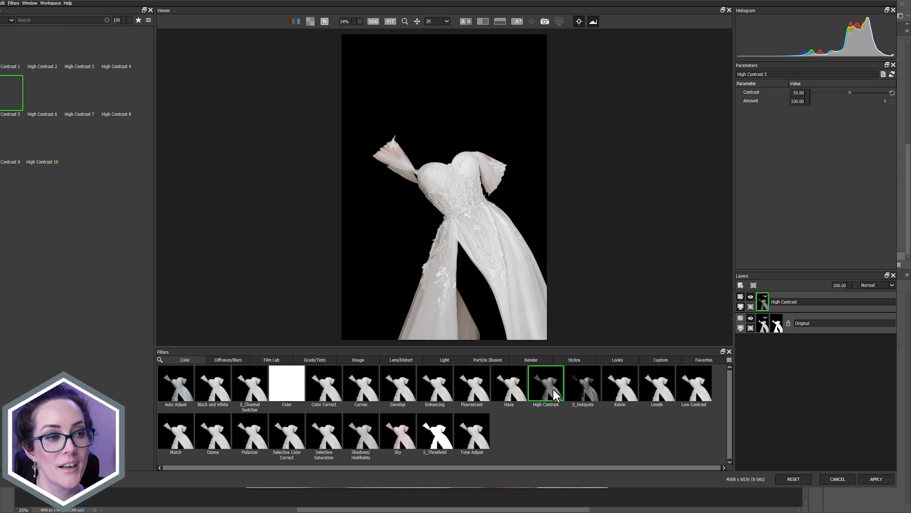
left_click(82, 101)
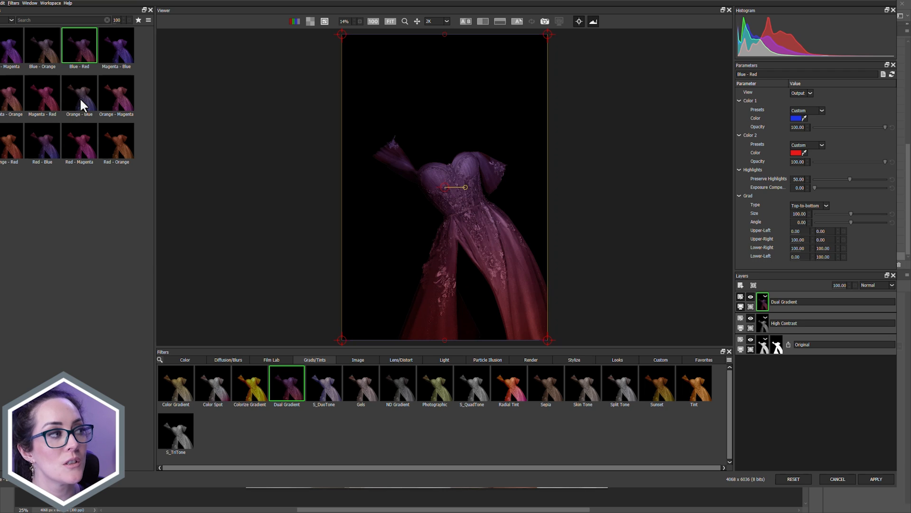
Step: Set the Dual Gradient to the Orange - Blue preset, Preserve Highlights 100 and exposure compensation 29.29, and apply the Optics filters
left_click(81, 103)
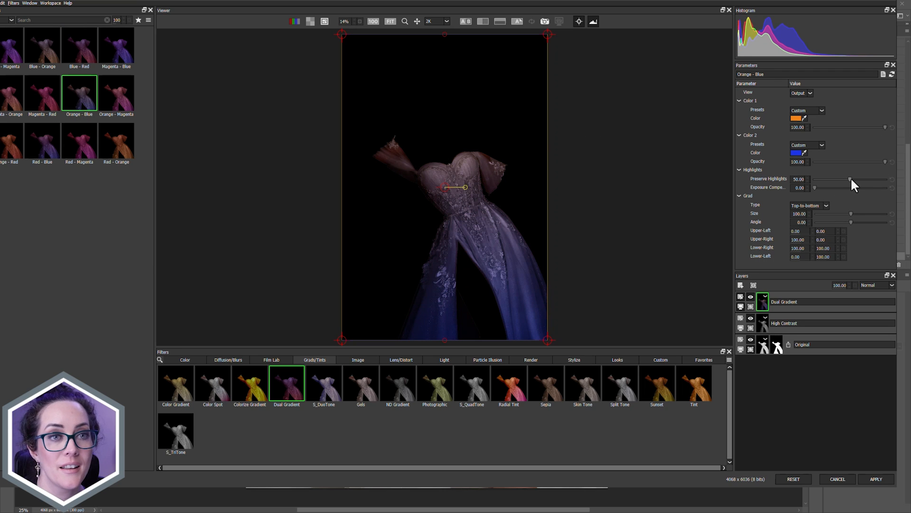
left_click_drag(851, 179, 861, 182)
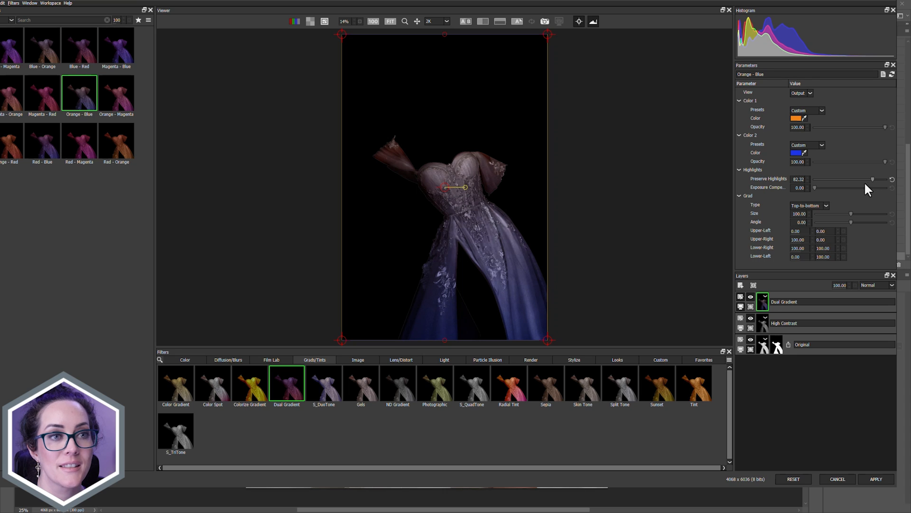
left_click(836, 187)
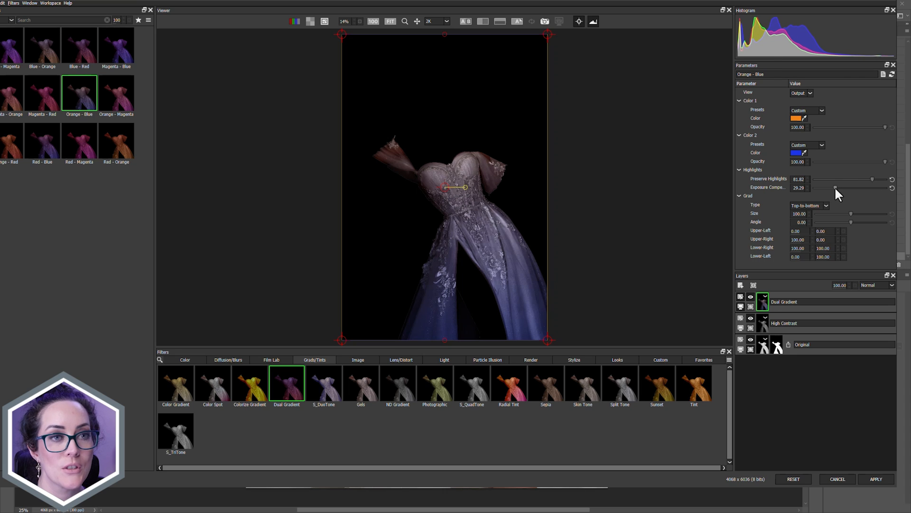
left_click(882, 179)
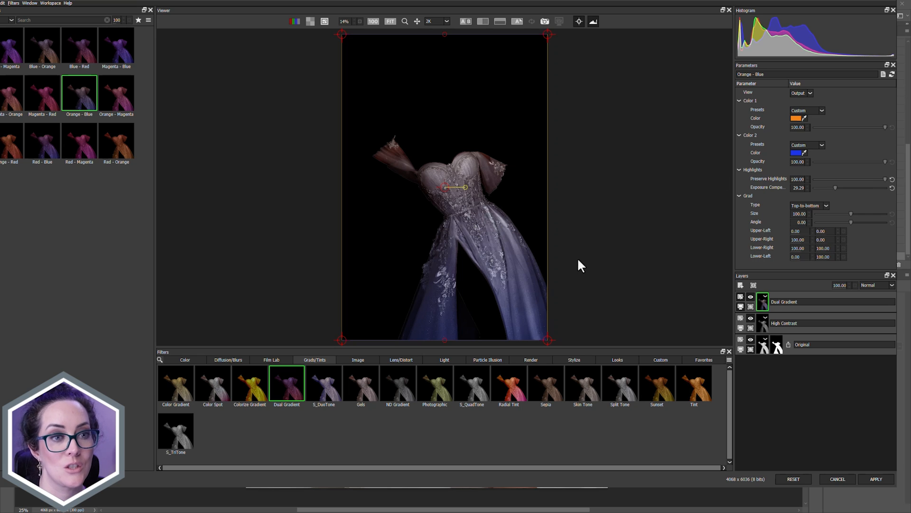
left_click(871, 478)
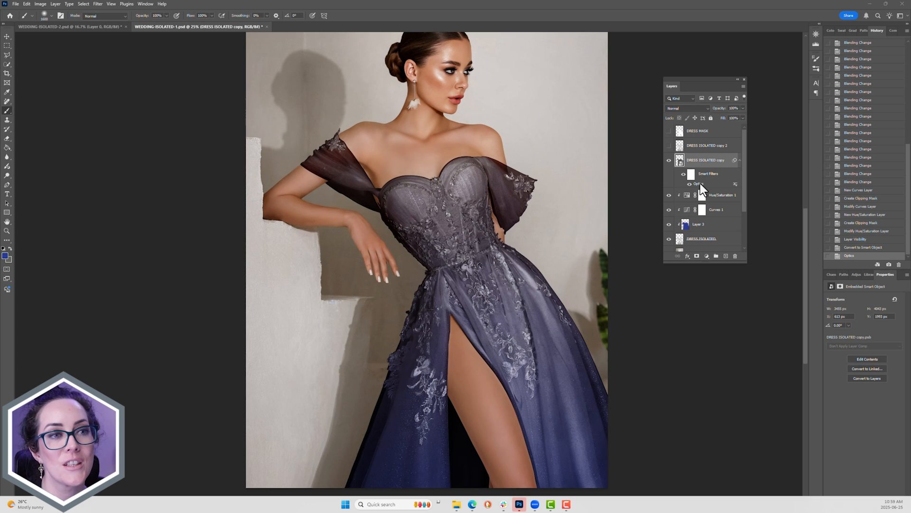
Step: Add a Hue/Saturation adjustment clipped to the Optics-filtered dress and shift its hue to about -157
left_click(707, 257)
left_click(714, 316)
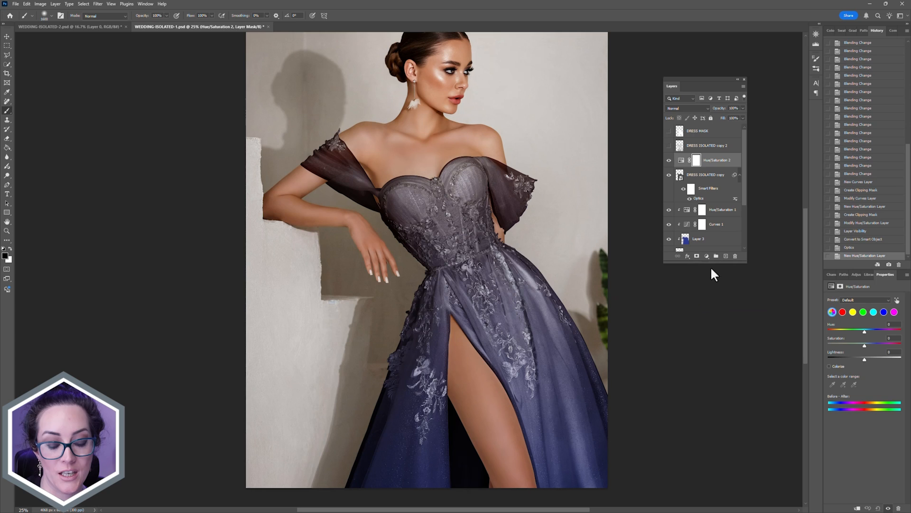
left_click(688, 166, "alt")
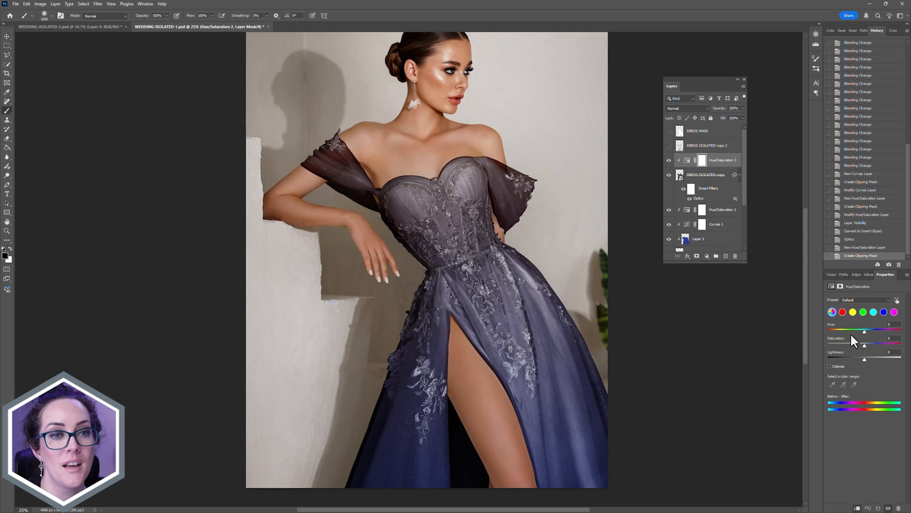
left_click_drag(850, 329, 829, 326)
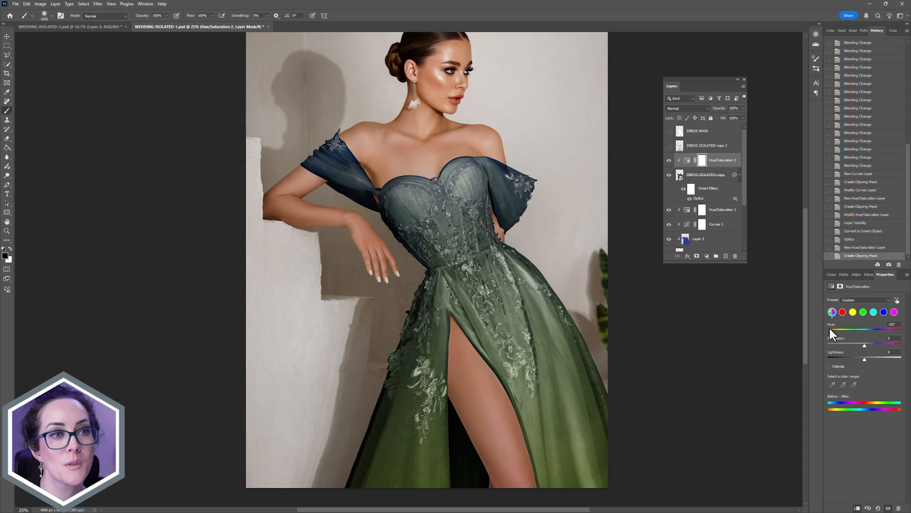
Step: Hide the Hue/Saturation 2 layer and reopen the dress Smart Object's Optics filter with the previous filters and masks applied
left_click(669, 160)
left_click(702, 199)
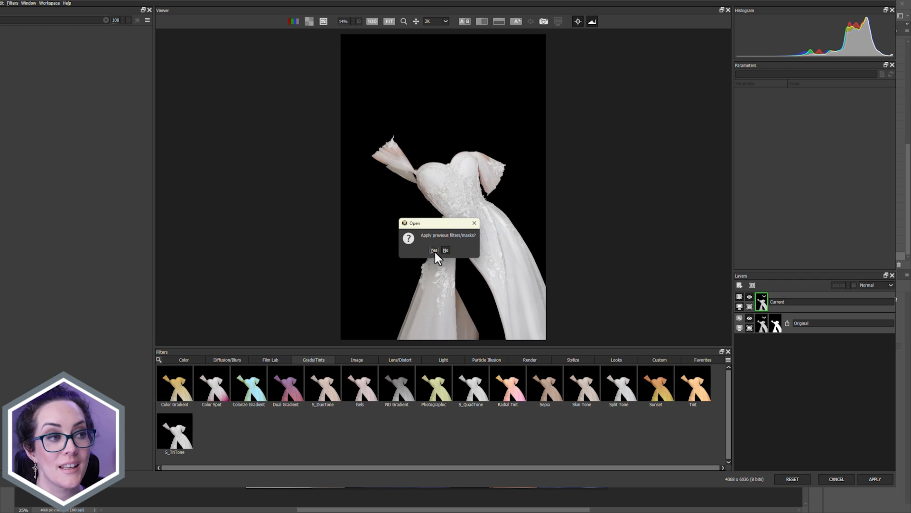
left_click(434, 250)
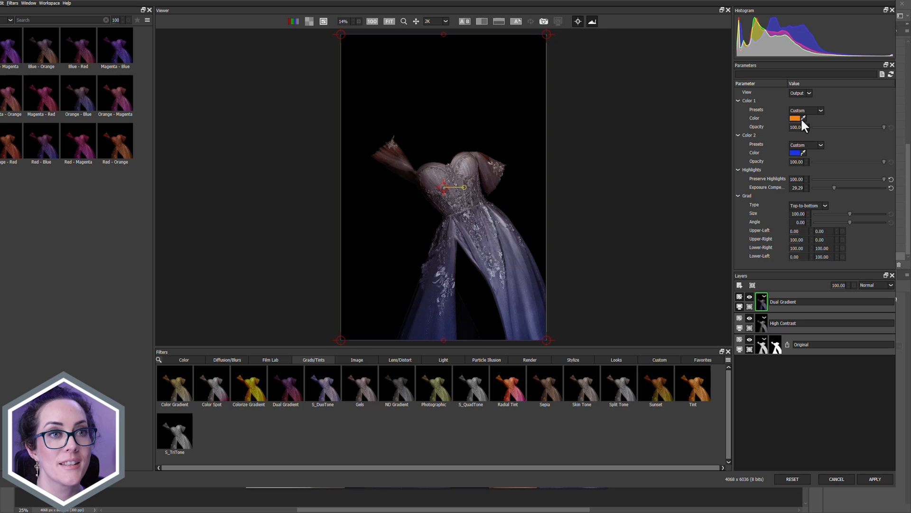
Step: Change Color 1 of the Dual Gradient from orange to a golden yellow
left_click(794, 118)
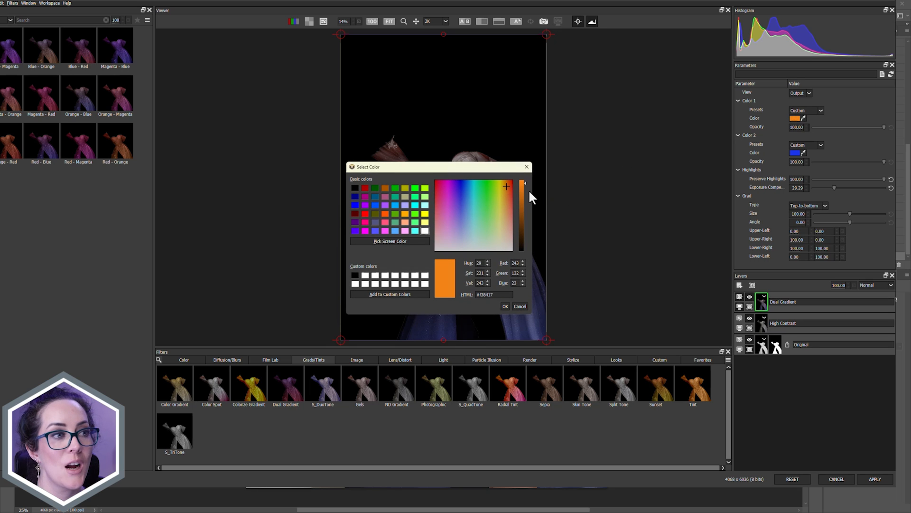
left_click_drag(524, 184, 503, 183)
left_click(505, 306)
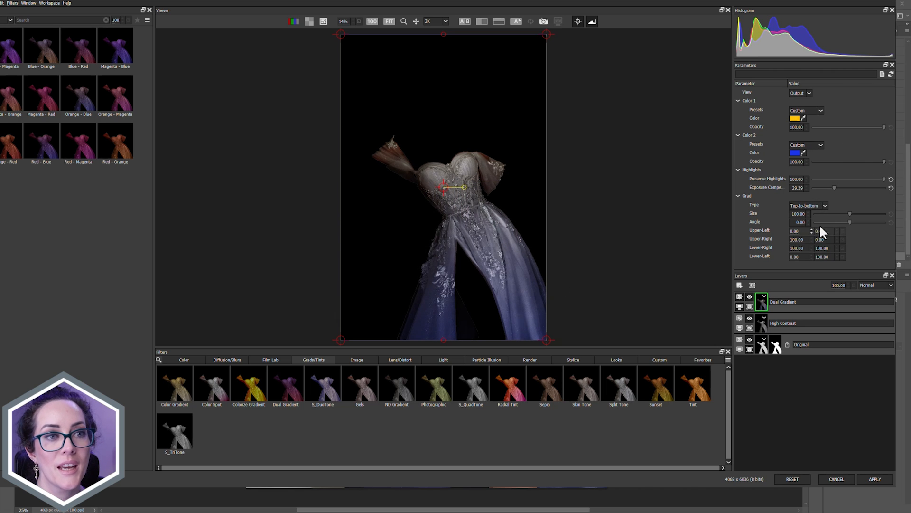
Step: Set the Dual Gradient's size to 55.74 and angle to -10.73, move its centre down to the dress's waist, and apply the filters
mouse_move(844, 213)
left_mouse_down()
mouse_move(834, 214)
mouse_move(849, 222)
left_mouse_up()
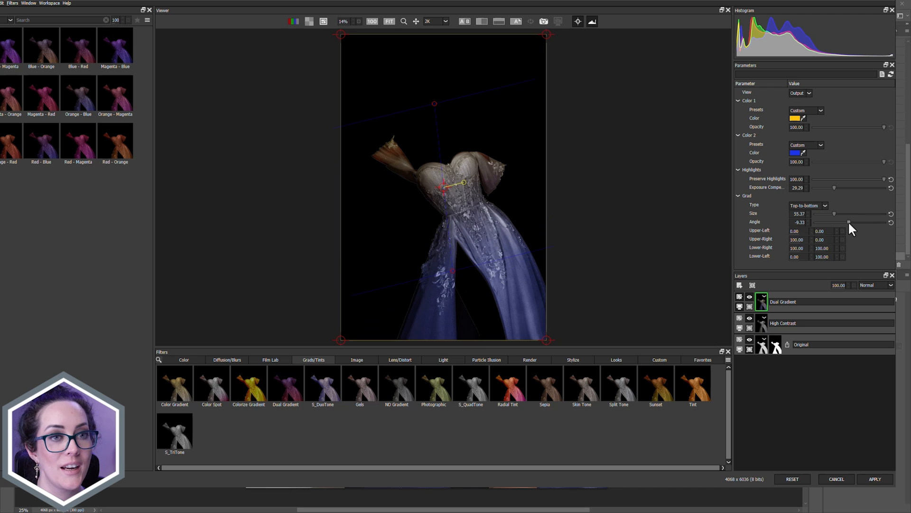
left_click_drag(444, 190, 450, 208)
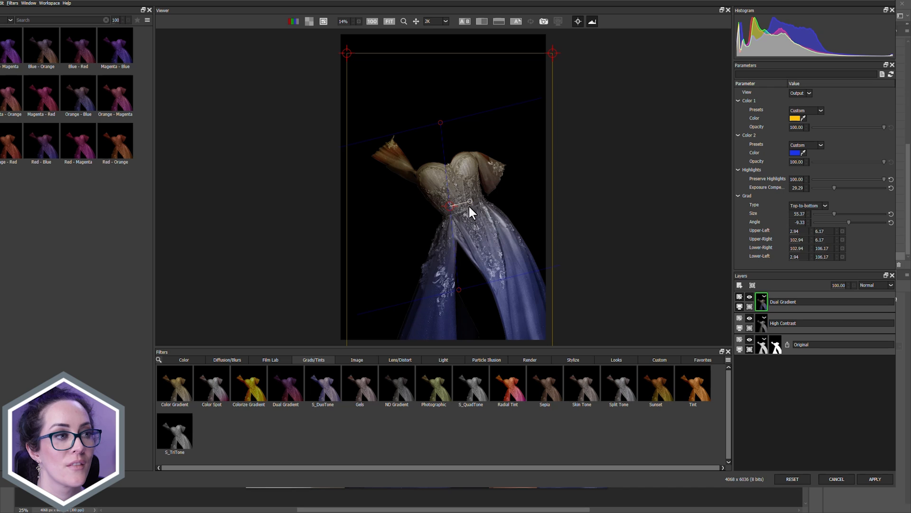
left_click_drag(458, 289, 460, 289)
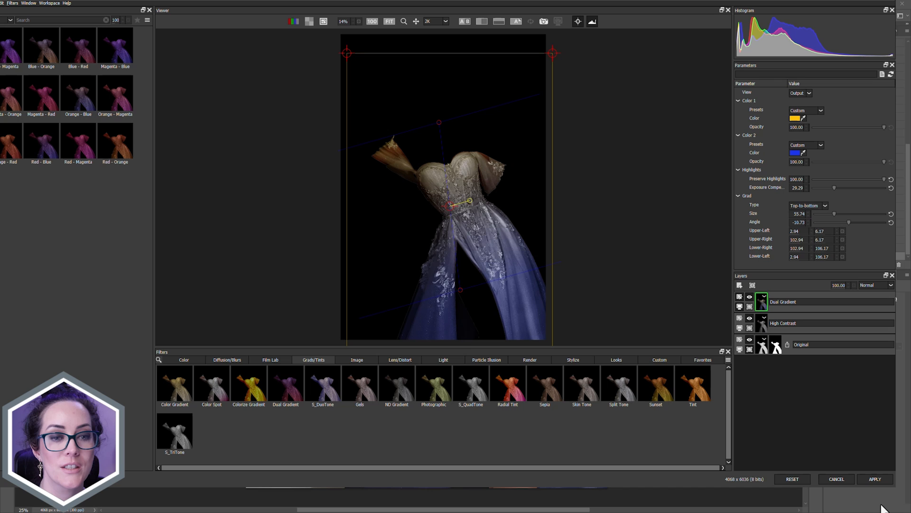
left_click(875, 478)
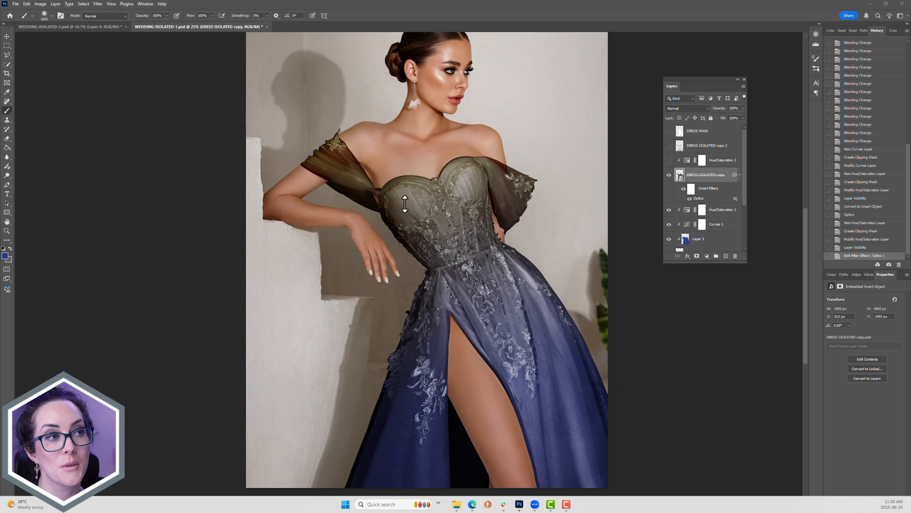
Step: Show the Hue/Saturation 2 layer again and shift its hue to about +155
left_click(669, 160)
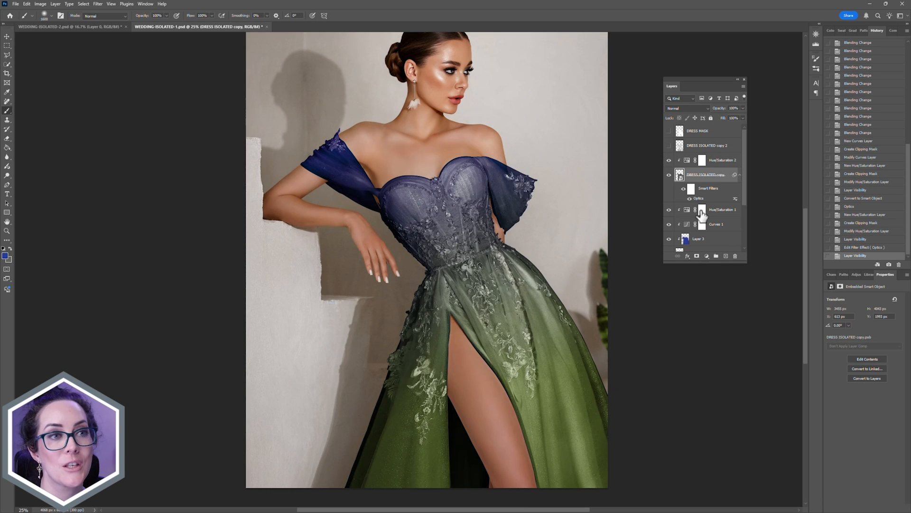
left_click(726, 162)
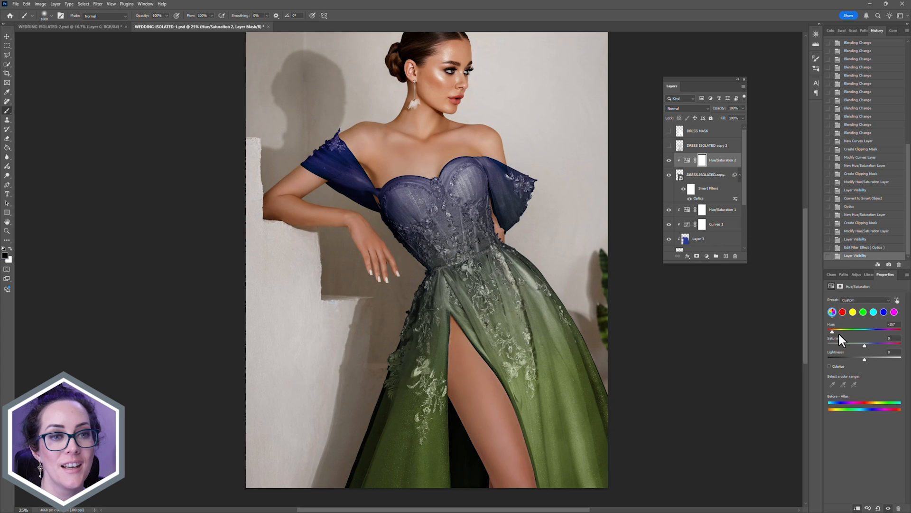
left_click_drag(841, 329, 897, 327)
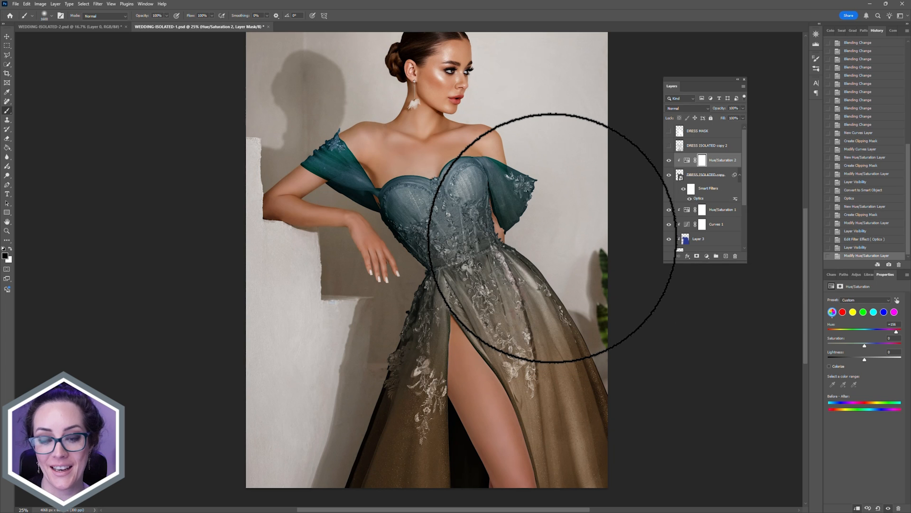
Step: Compare the dress with and without the Optics-filtered layer and its Hue/Saturation 2 adjustment by toggling their visibility
key("ctrl+minus")
key("ctrl+plus")
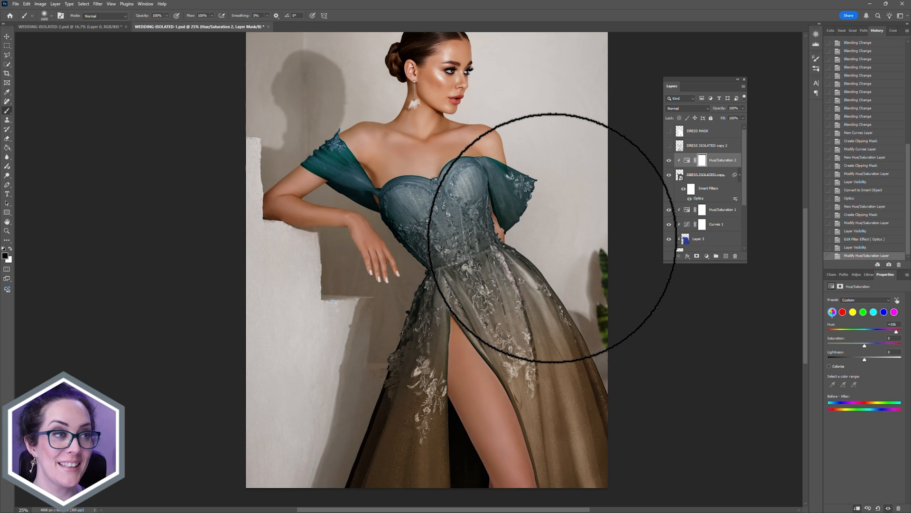
left_click(670, 160)
left_click(670, 175)
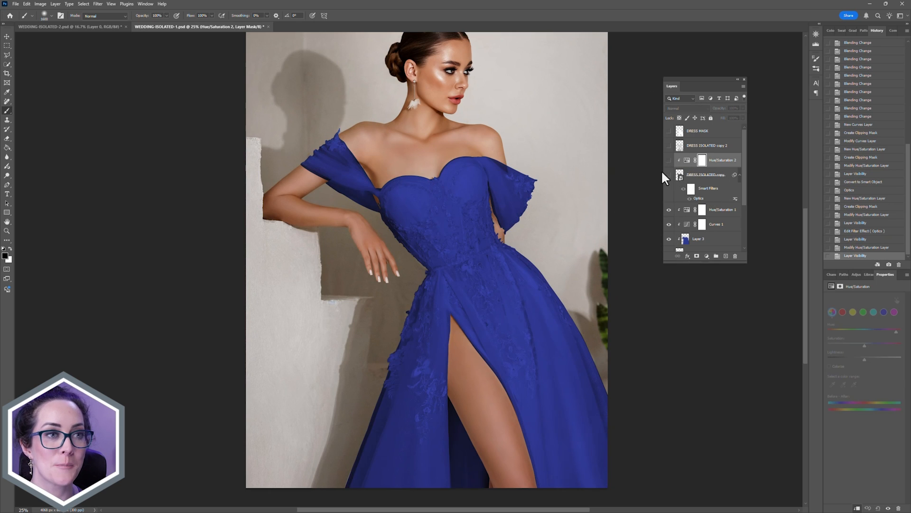
left_click_drag(670, 175, 669, 160)
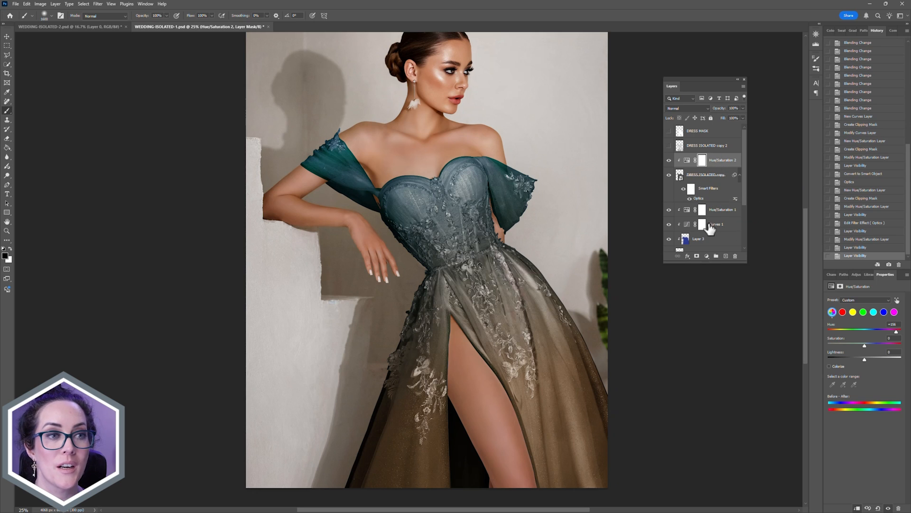
Step: Show the background Layer 2, move it above Hue/Saturation 2, and convert it to a Smart Object
scroll(711, 229, "down", 1)
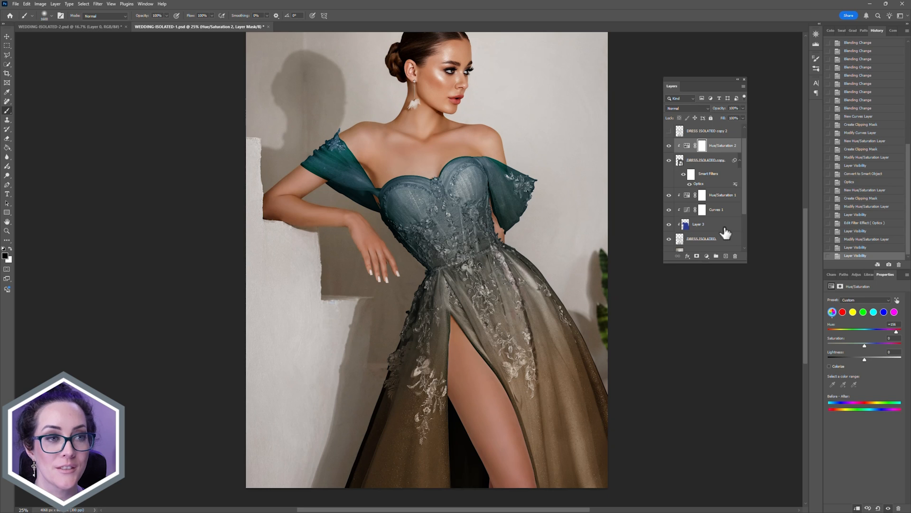
scroll(725, 232, "down", 2)
left_click(692, 227)
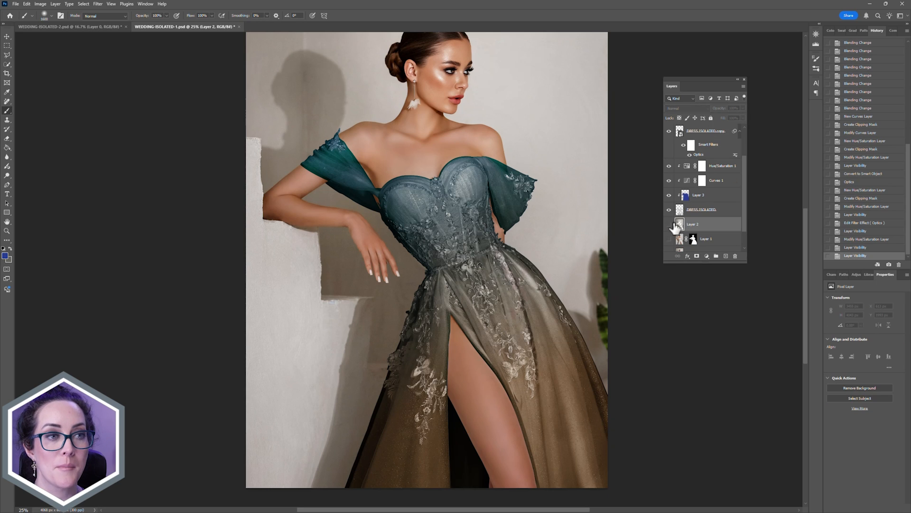
left_click(670, 224)
left_click_drag(706, 228, 702, 157)
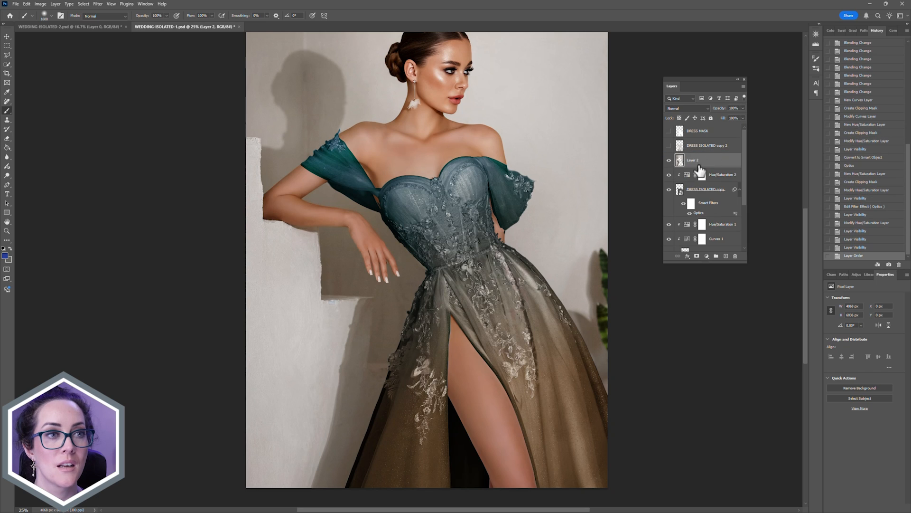
right_click(699, 160)
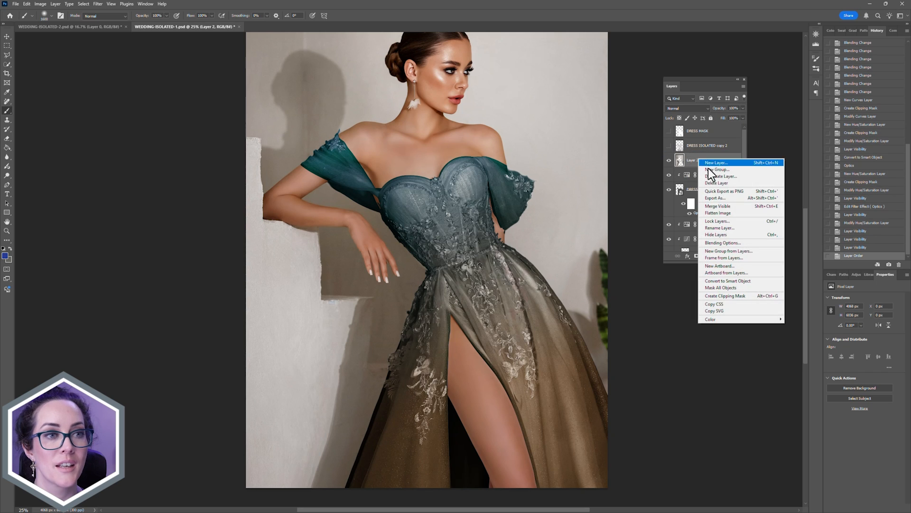
left_click(733, 280)
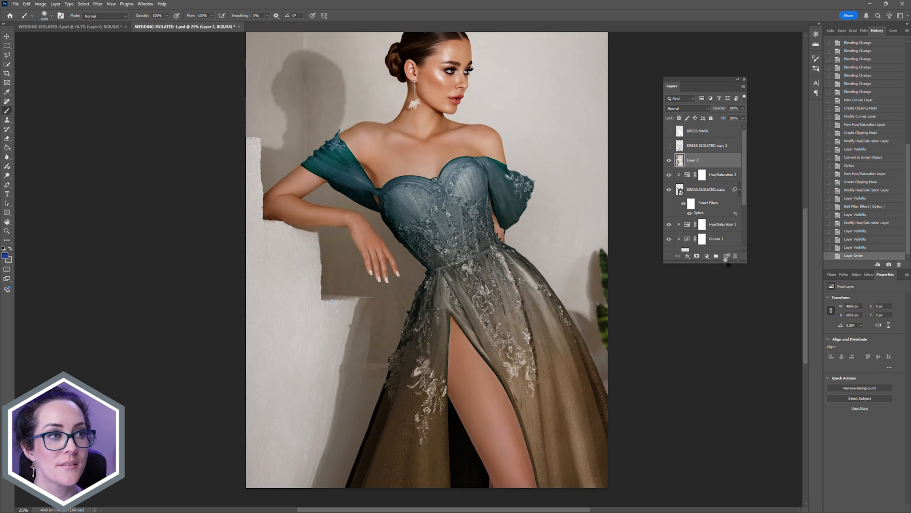
Step: Open the Boris FX Optics filter on the background Layer 2 without applying the previous filters and masks
left_click(97, 4)
mouse_move(119, 147)
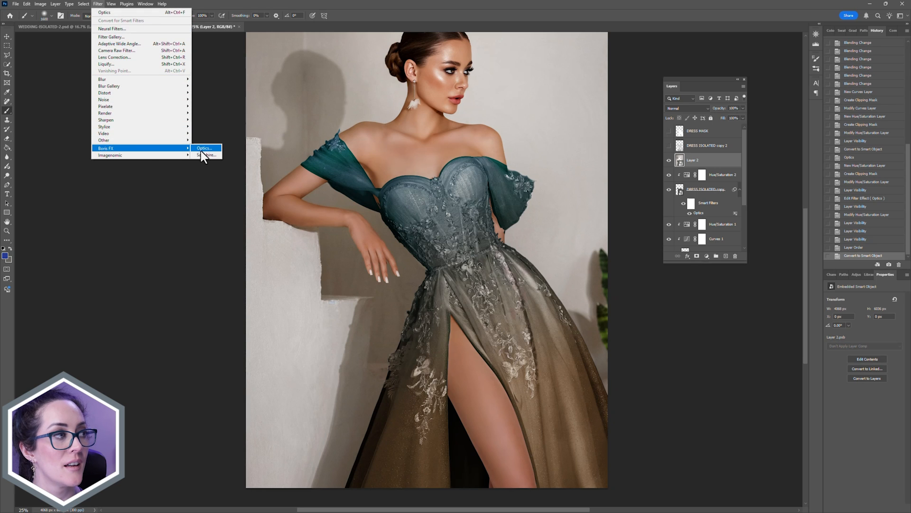
left_click(203, 148)
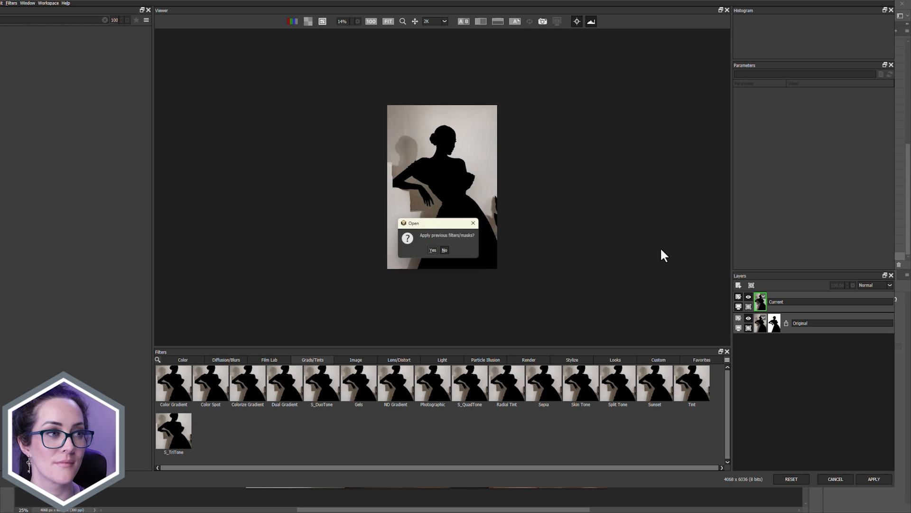
left_click(444, 250)
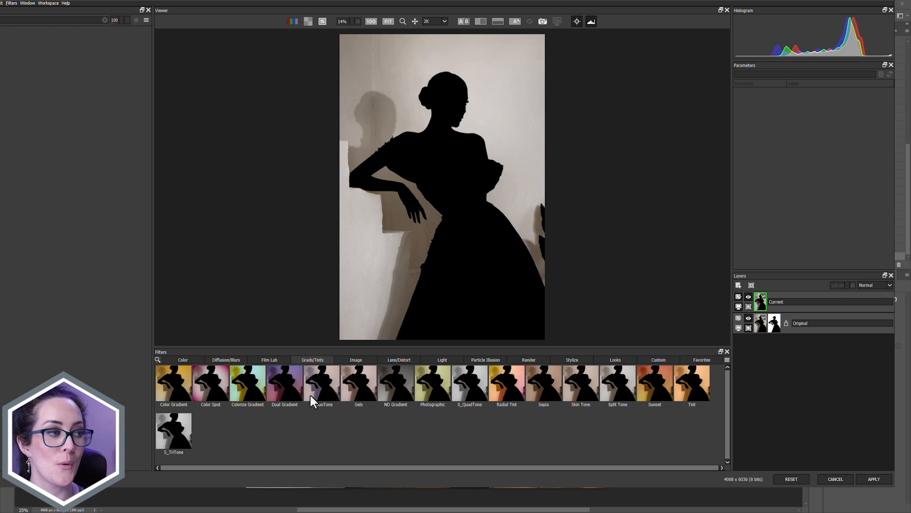
Step: Apply the Grads/Tints Photographic filter to the background with the 11 Yellowish-Green preset
left_click(436, 393)
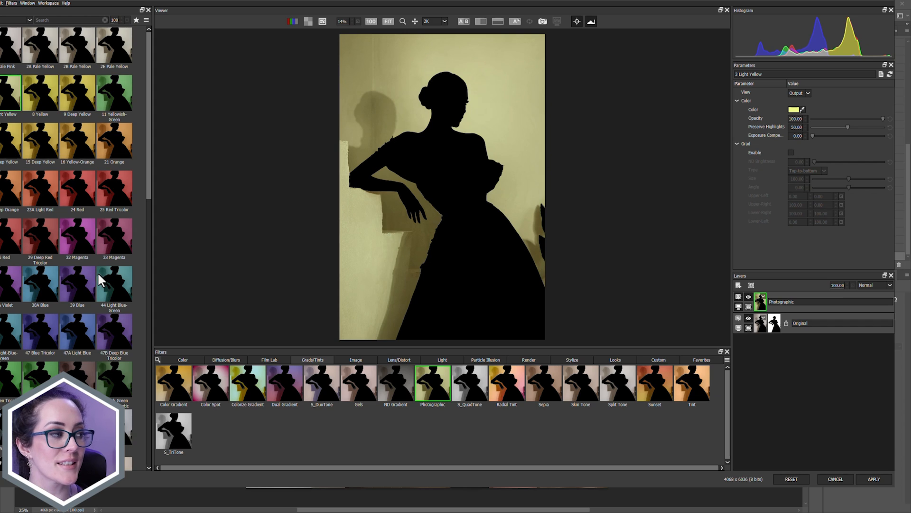
scroll(99, 280, "down", 10)
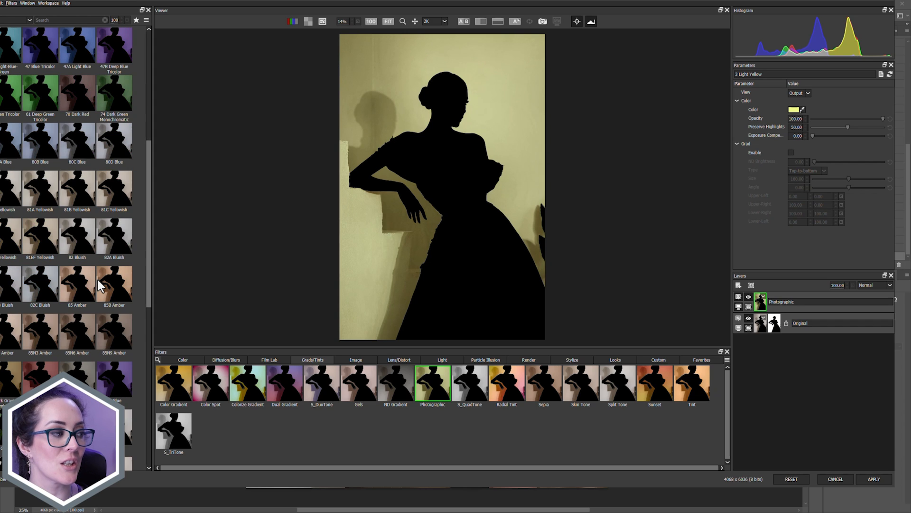
scroll(96, 277, "down", 5)
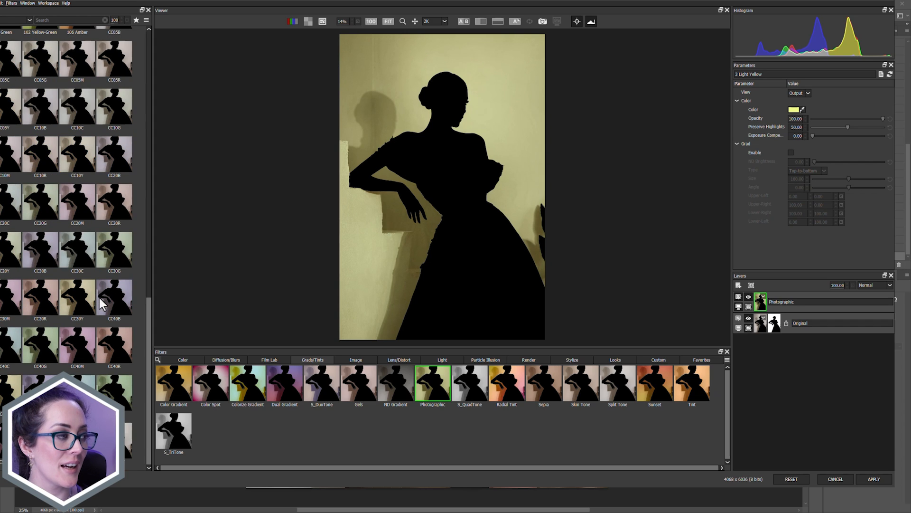
scroll(124, 340, "up", 15)
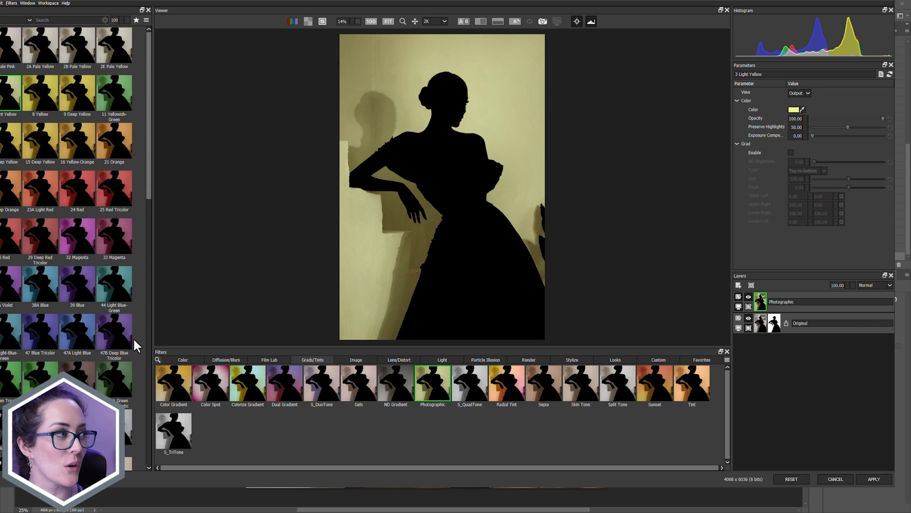
left_click(114, 102)
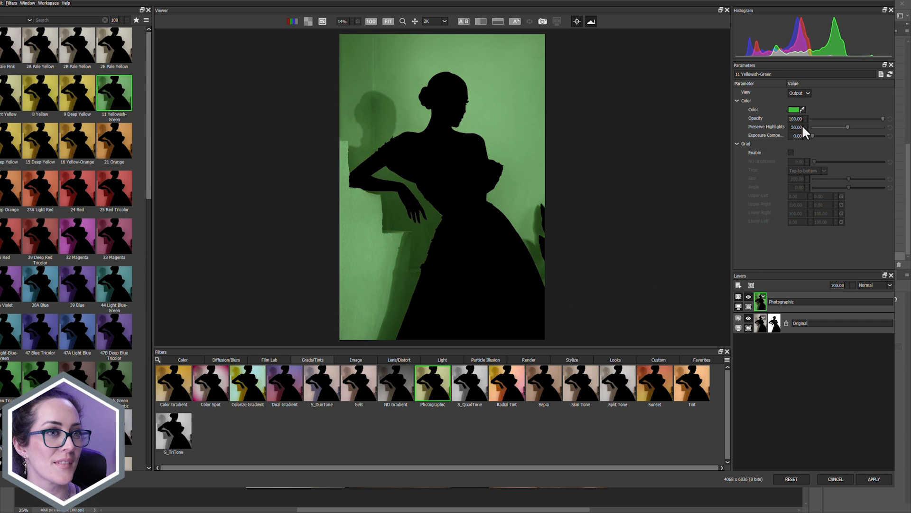
Step: Set the Photographic filter's Preserve Highlights to 85.35 and exposure compensation to 44.44, and apply the result to the background
left_click(879, 127)
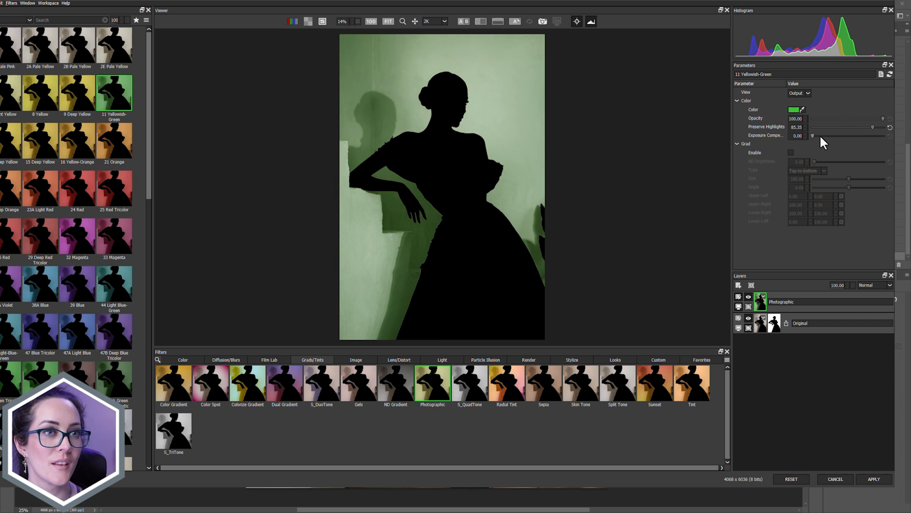
left_click_drag(820, 137, 840, 141)
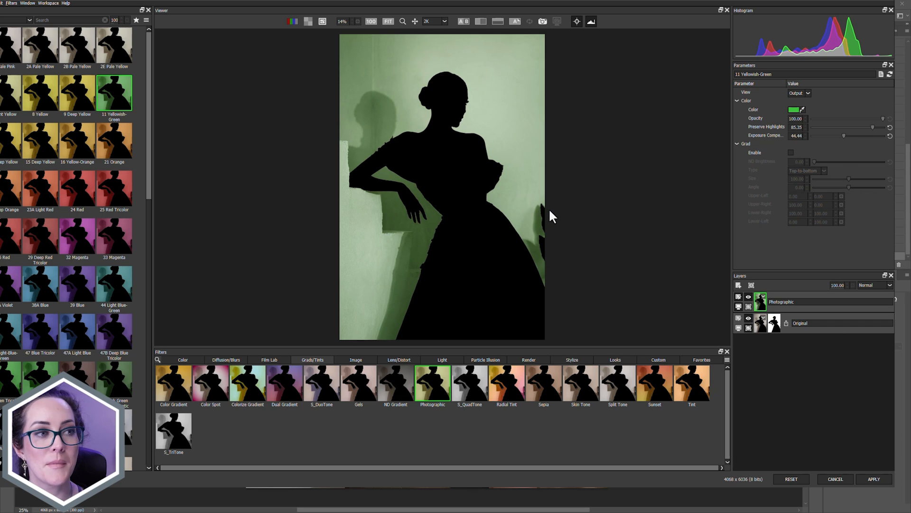
left_click(875, 480)
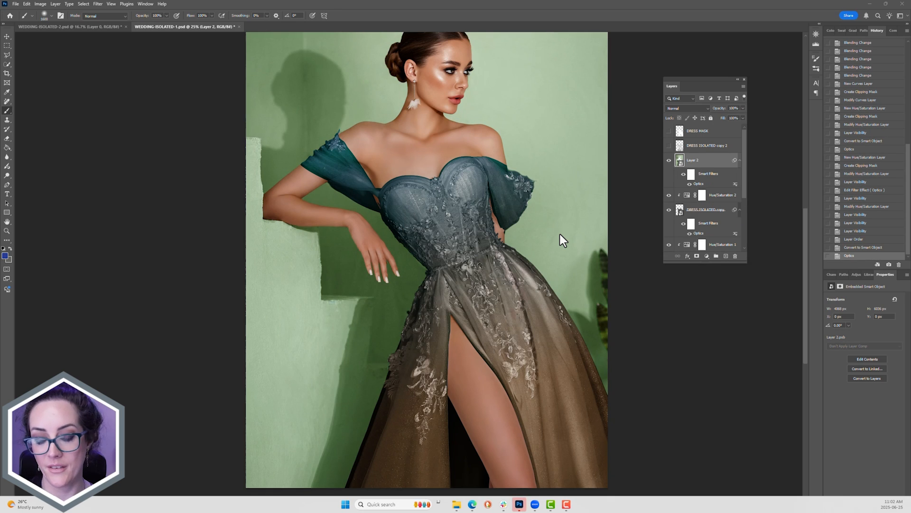
Step: Add a Hue/Saturation adjustment clipped to the background Layer 2 and shift its hue to about -48
key("ctrl+minus")
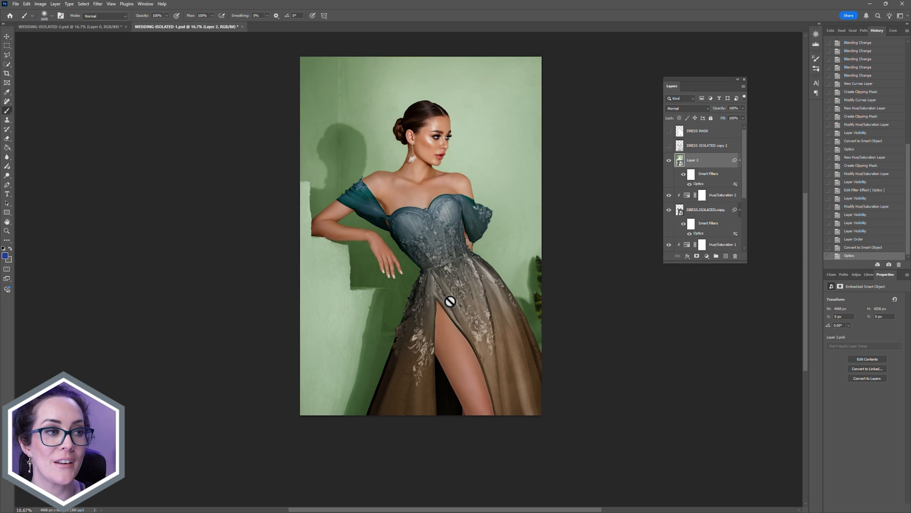
left_click(707, 256)
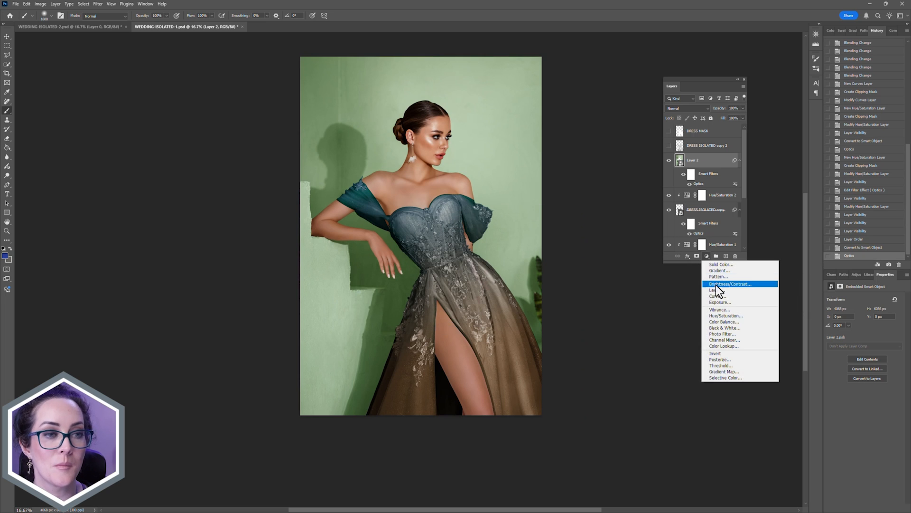
left_click(728, 316)
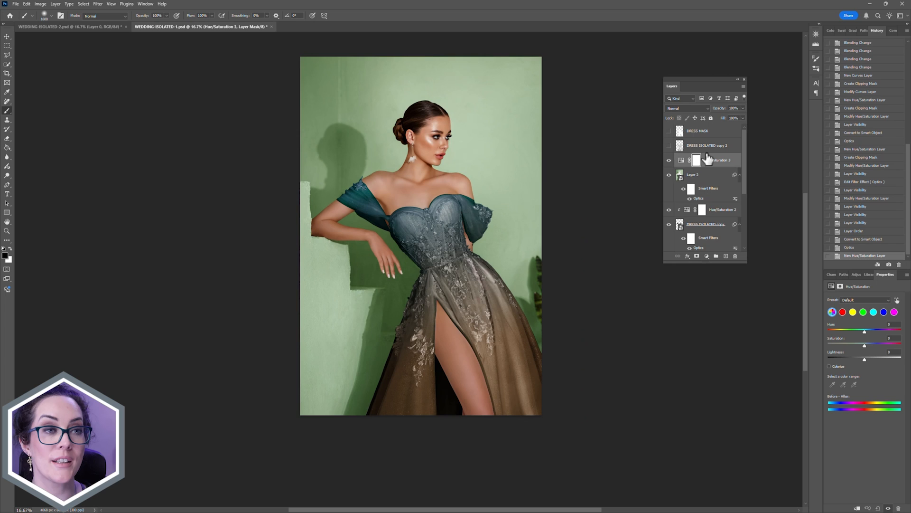
left_click(686, 162, "alt")
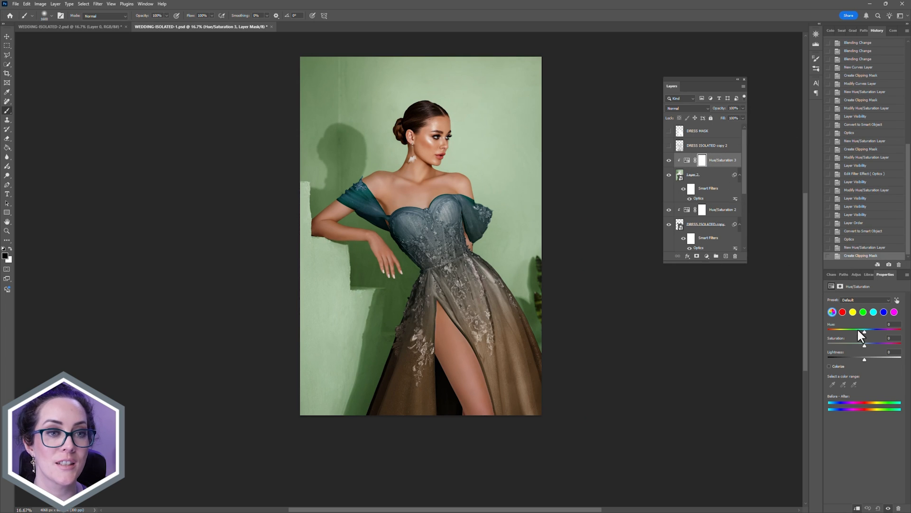
left_click_drag(858, 330, 854, 329)
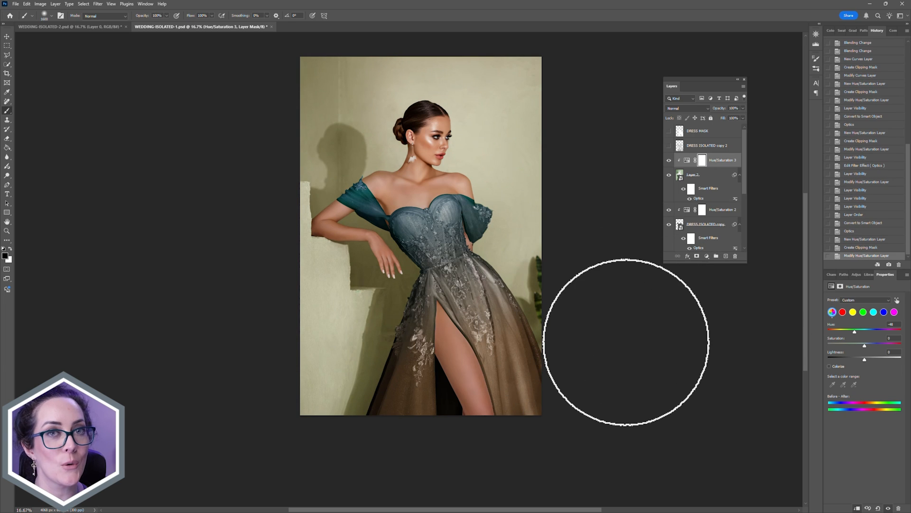
Step: Compare the recoloured portrait with the original Background layer shown alone, and examine the dress's bodice and skirt up close
scroll(740, 230, "down", 3)
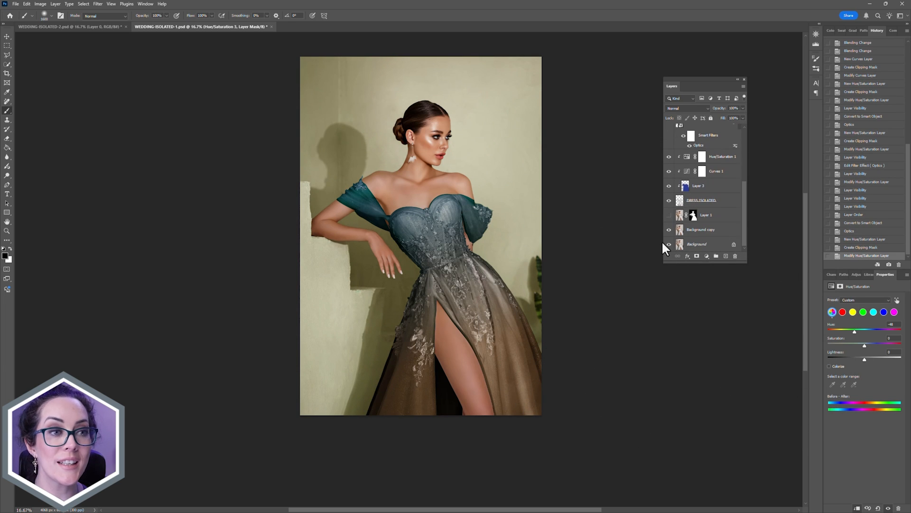
left_click(669, 244, "alt")
left_click(670, 245, "alt")
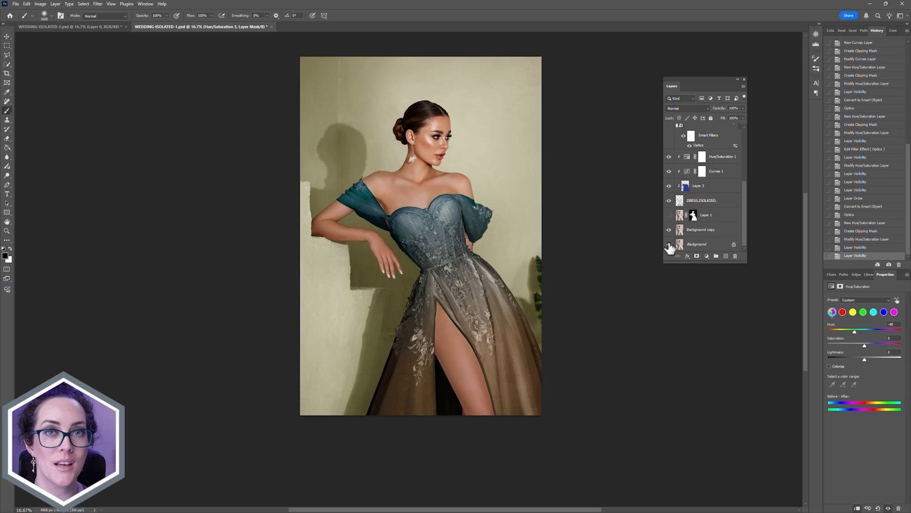
left_click(668, 244, "alt")
left_click(669, 245, "alt")
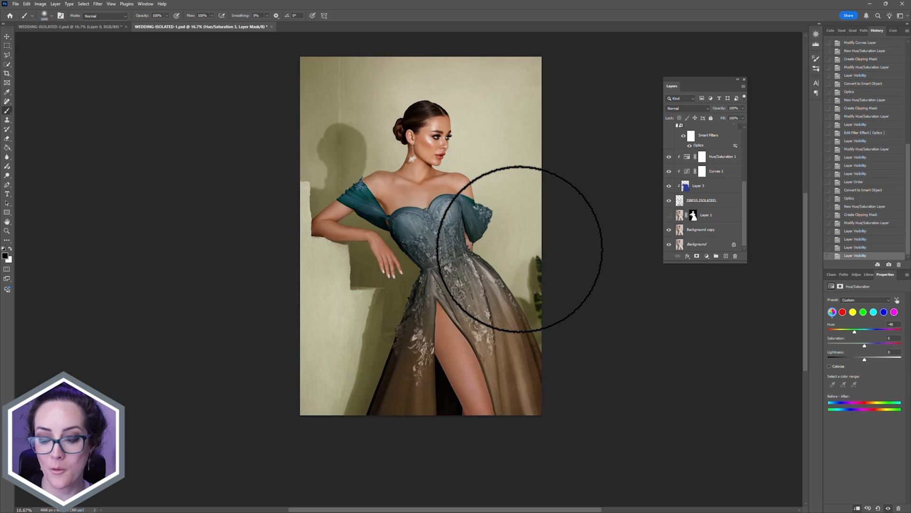
scroll(519, 248, "up", 4)
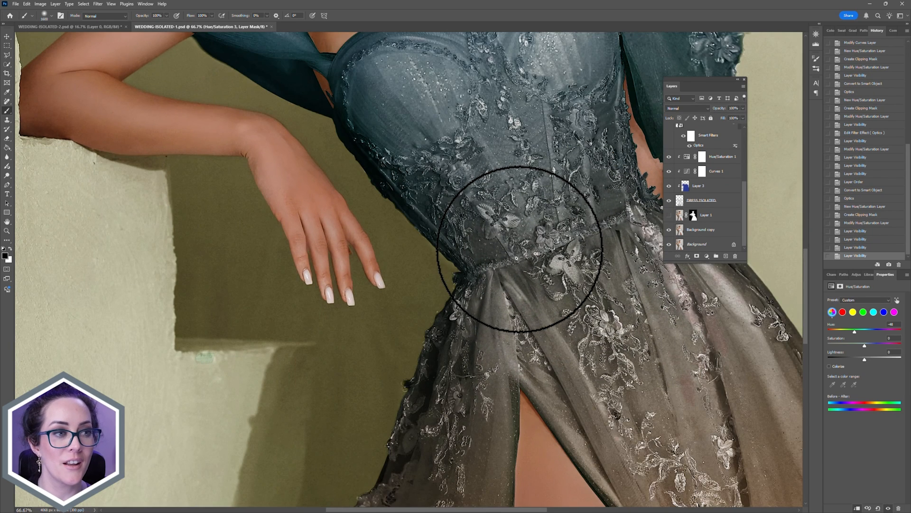
left_click_drag(584, 261, 417, 261)
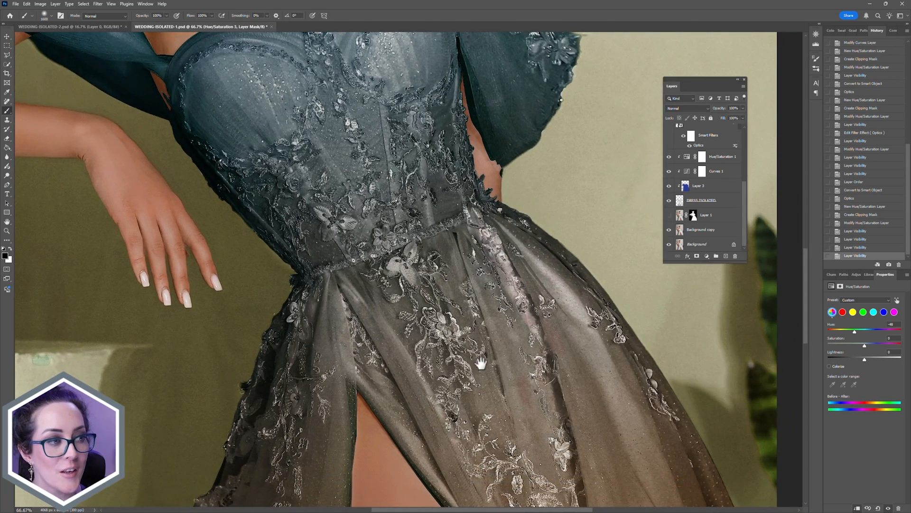
mouse_move(474, 358)
left_mouse_down()
mouse_move(462, 243)
mouse_move(483, 266)
mouse_move(500, 382)
mouse_move(511, 307)
mouse_move(518, 384)
left_mouse_up()
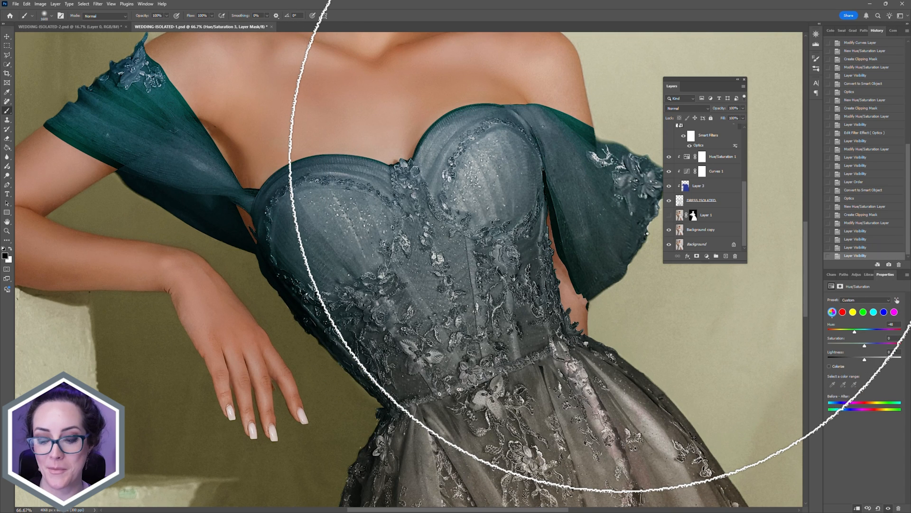
scroll(598, 175, "down", 3)
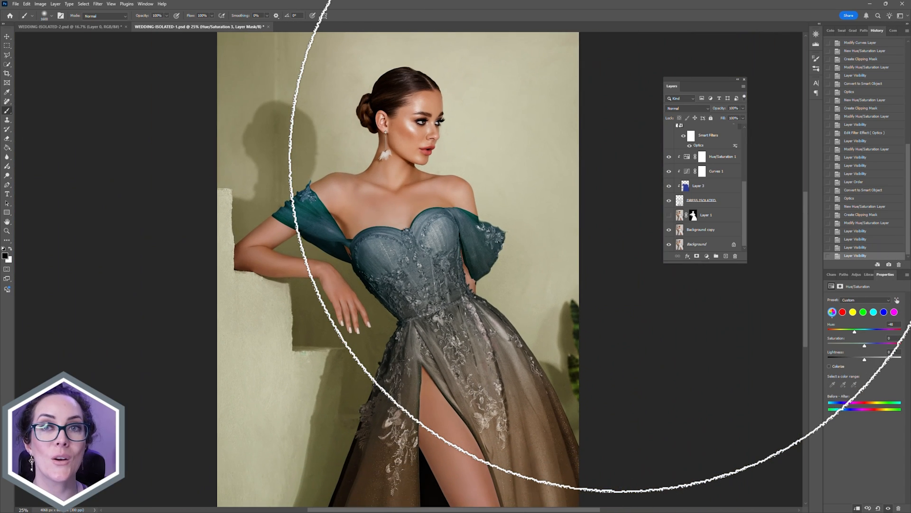
scroll(602, 190, "down", 1)
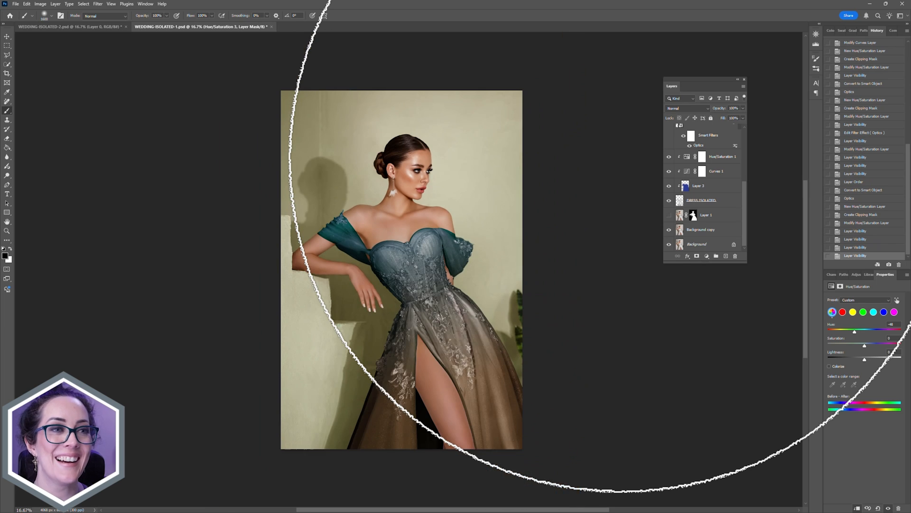
Step: Add a white layer mask to the background Smart Object, Layer 2
scroll(693, 204, "up", 4)
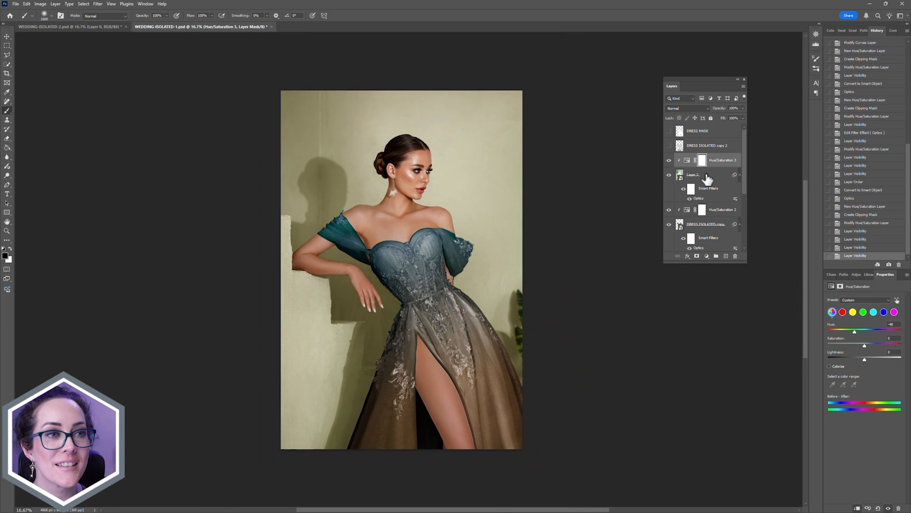
left_click(694, 175)
key("e")
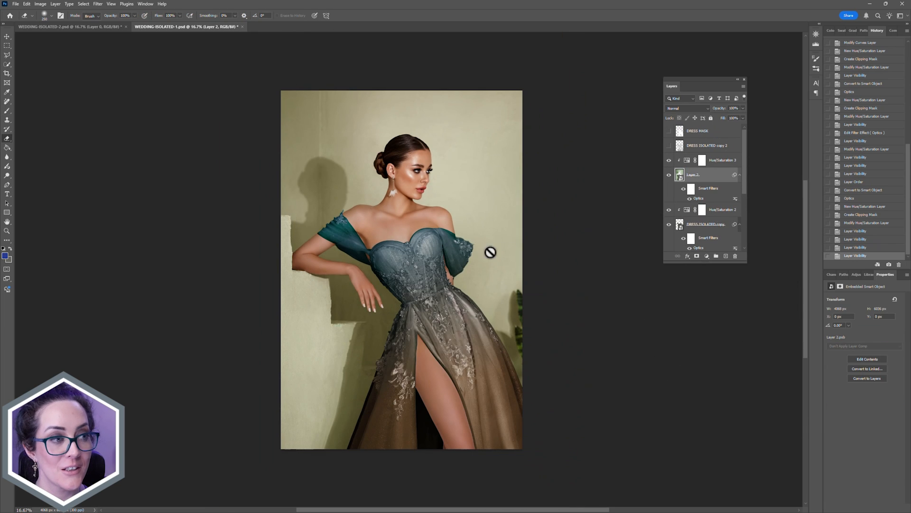
left_click(697, 255)
Step: Paint black with a small brush on the Layer 2 mask along the upper and outer edges of the right-hand sleeve, clearing the background tint there
key("b")
key("ctrl+plus")
key("ctrl+plus")
key("ctrl+plus")
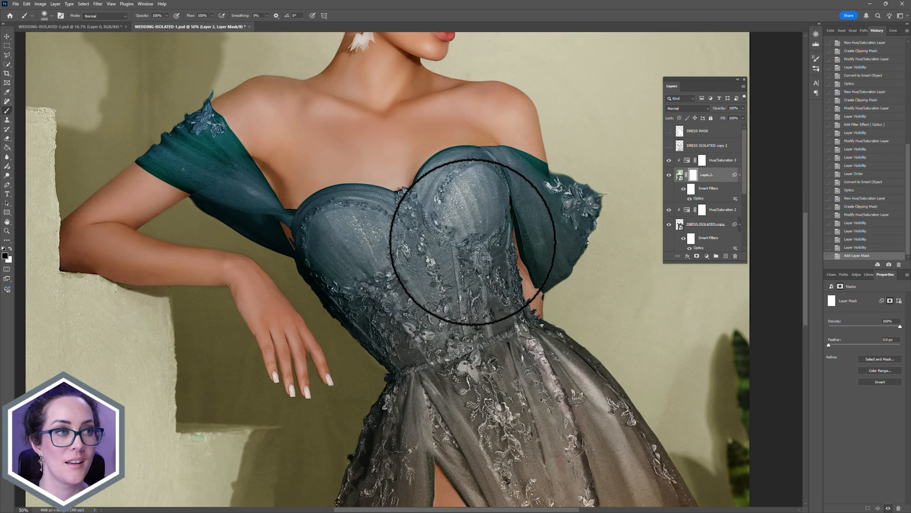
left_click_drag(575, 219, 546, 232)
key("bracketleft")
key("bracketleft")
key("bracketleft")
key("bracketleft")
key("bracketleft")
key("bracketleft")
key("bracketleft")
key("bracketleft")
key("bracketleft")
key("bracketleft")
key("bracketleft")
key("bracketleft")
key("bracketleft")
key("bracketleft")
key("bracketleft")
key("bracketleft")
key("bracketleft")
key("bracketleft")
key("bracketleft")
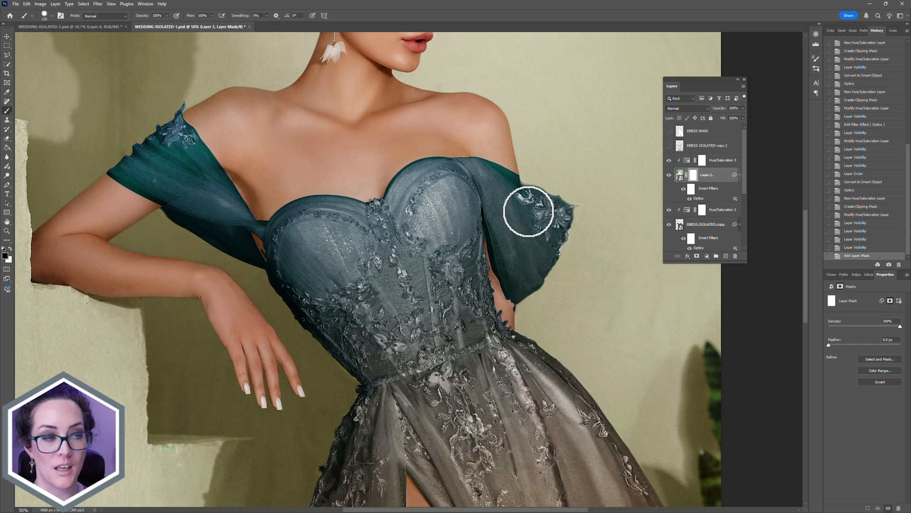
key("bracketleft")
key("bracketleft")
key("bracketleft")
left_click_drag(516, 182, 513, 179)
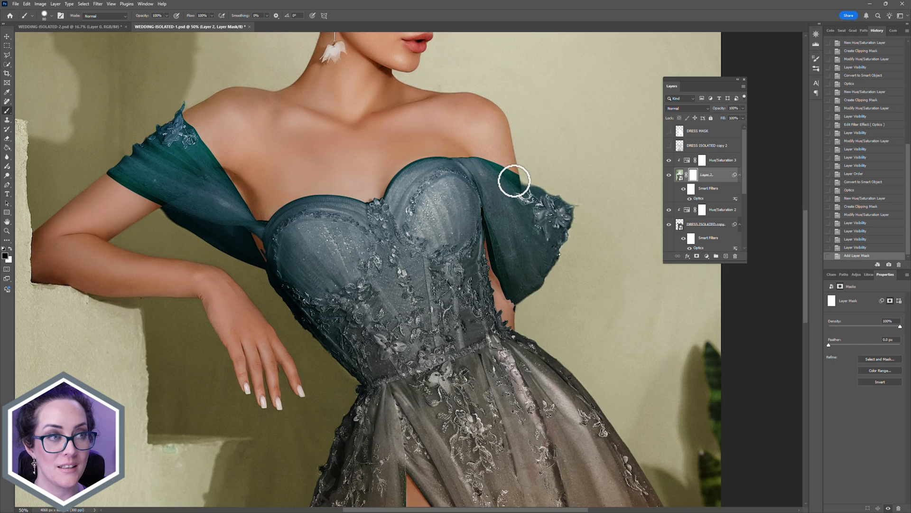
left_click_drag(566, 208, 565, 206)
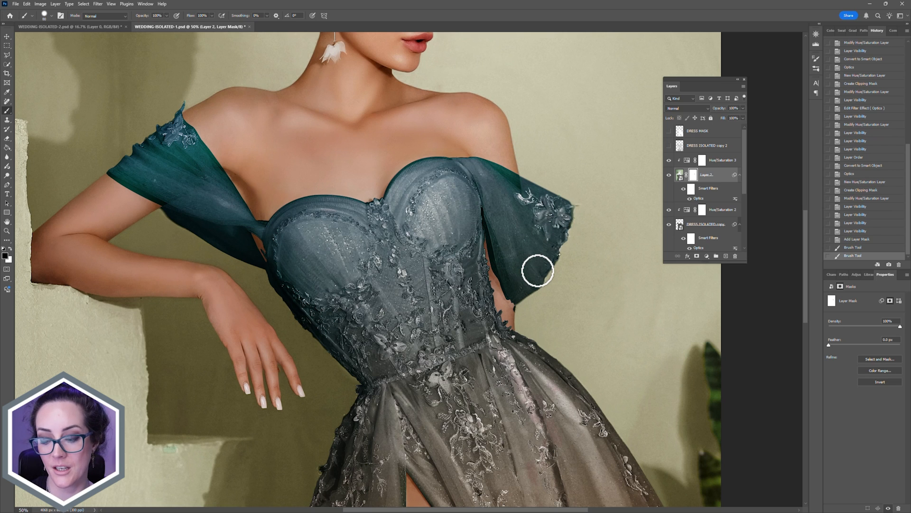
Step: Compare the finished recolour of the whole portrait with the original by isolating the Background layer and restoring the other layers
key("ctrl+minus")
key("ctrl+minus")
key("ctrl+minus")
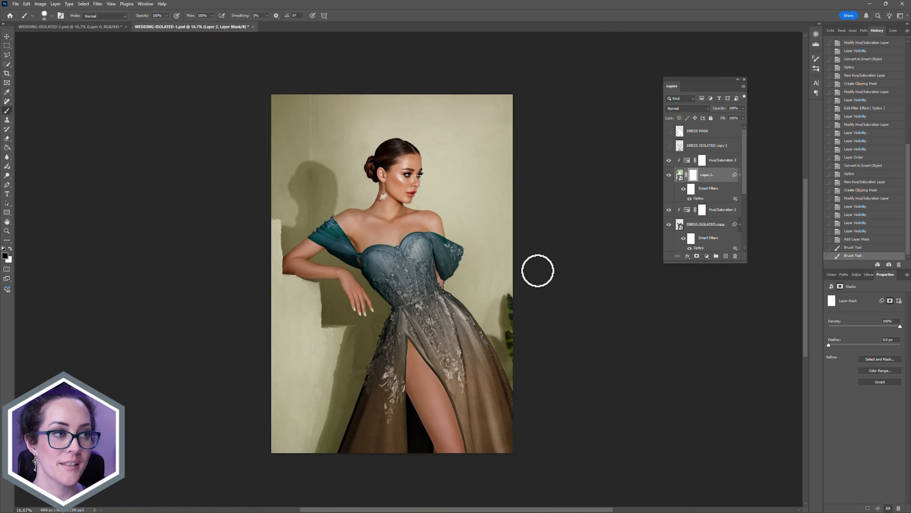
scroll(687, 213, "down", 5)
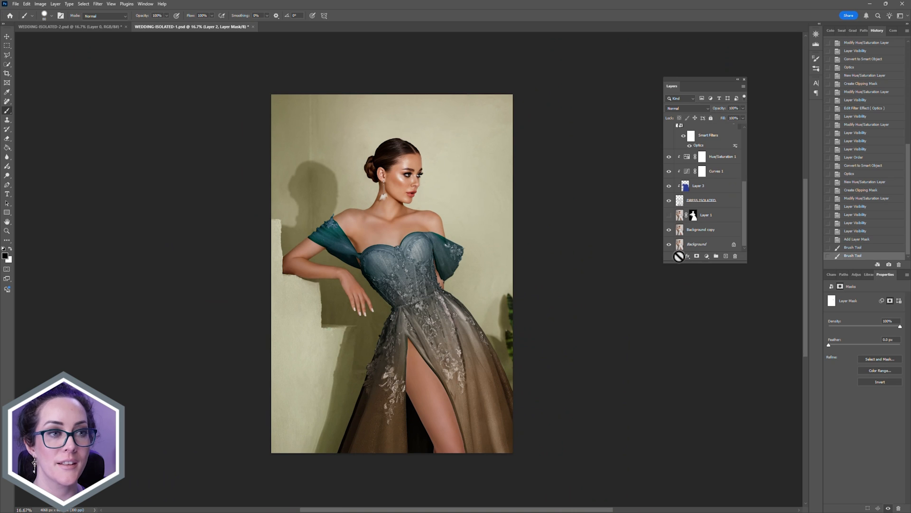
left_click(670, 244, "alt")
left_click(669, 244, "alt")
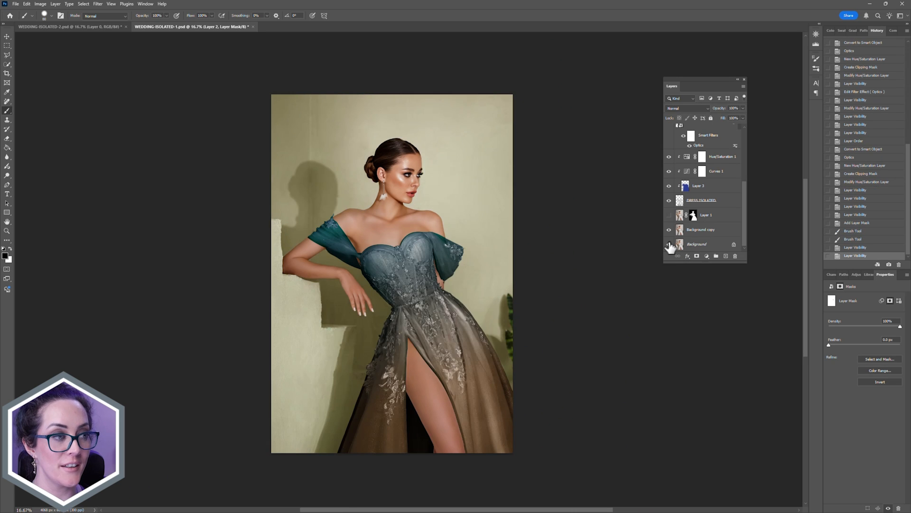
left_click(669, 244, "alt")
left_click(669, 244, "alt")
Step: Switch to the WEDDING-ISOLATED-2.psd document and view its portrait at 25%
left_click(71, 27)
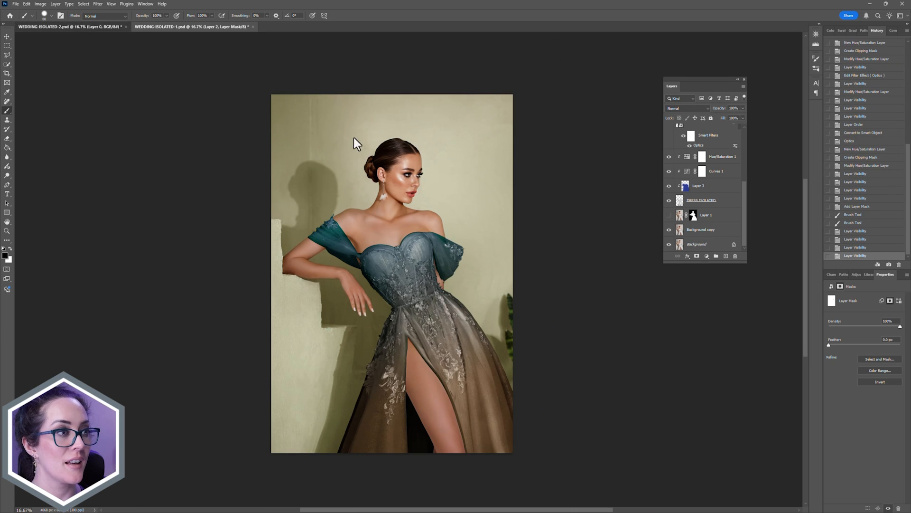
key("ctrl+plus")
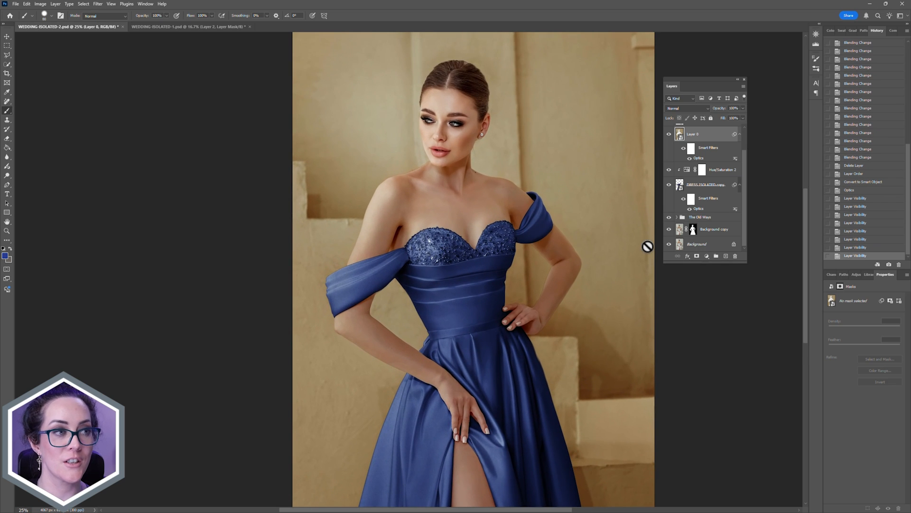